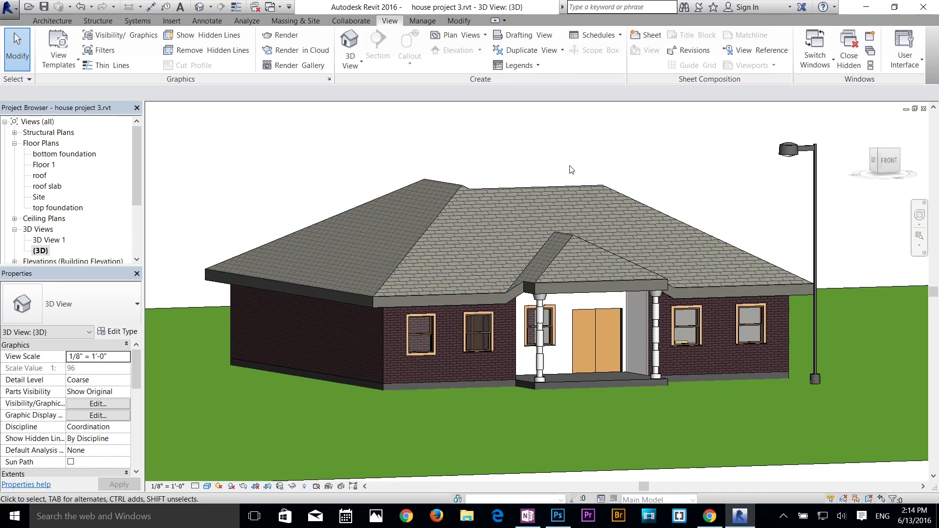
On the Floor 1 plan, start a perspective camera, save, and place its eye point below-left
middle_drag(596, 298, 578, 293)
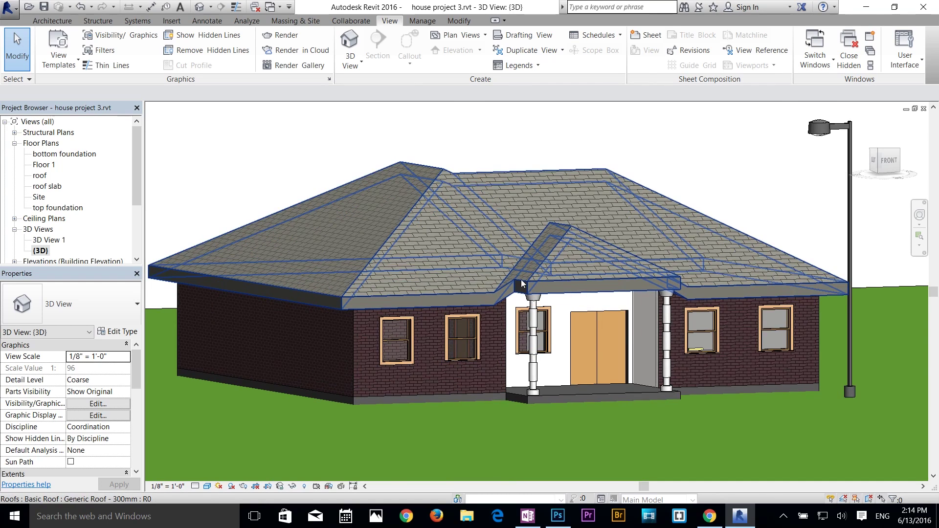
double_click(43, 164)
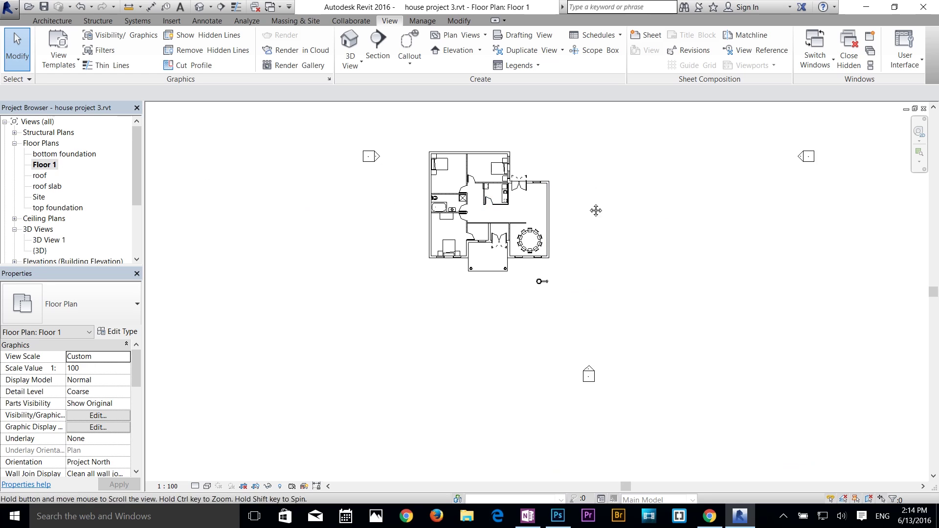
middle_drag(595, 211, 577, 236)
scroll(575, 240, up, 1)
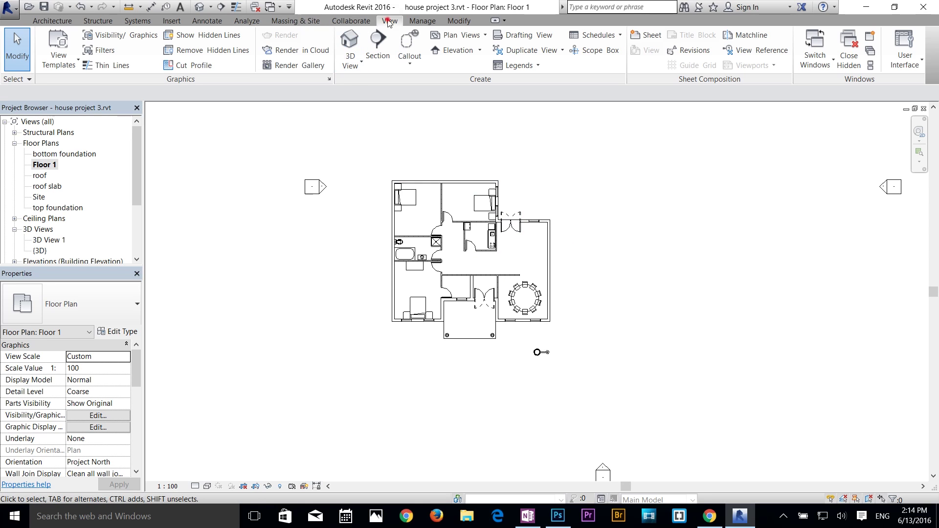
click(351, 65)
click(366, 112)
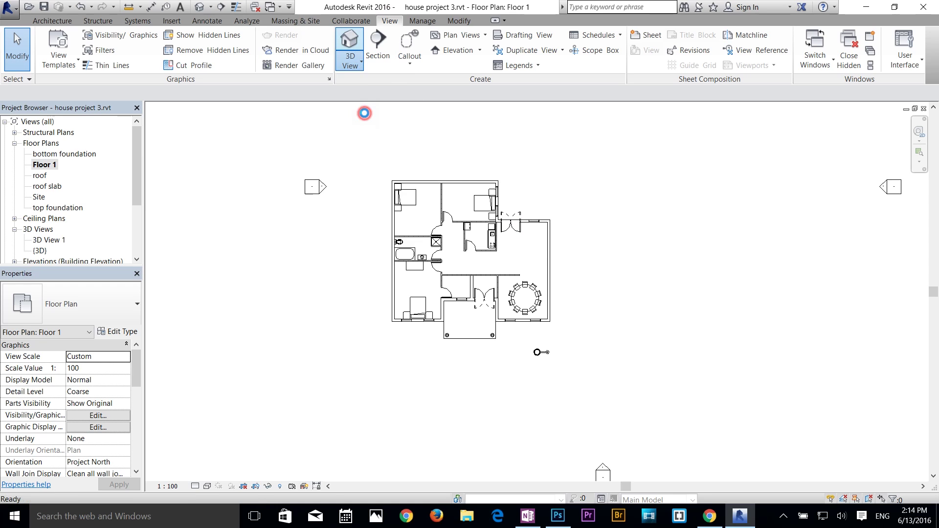
click(414, 229)
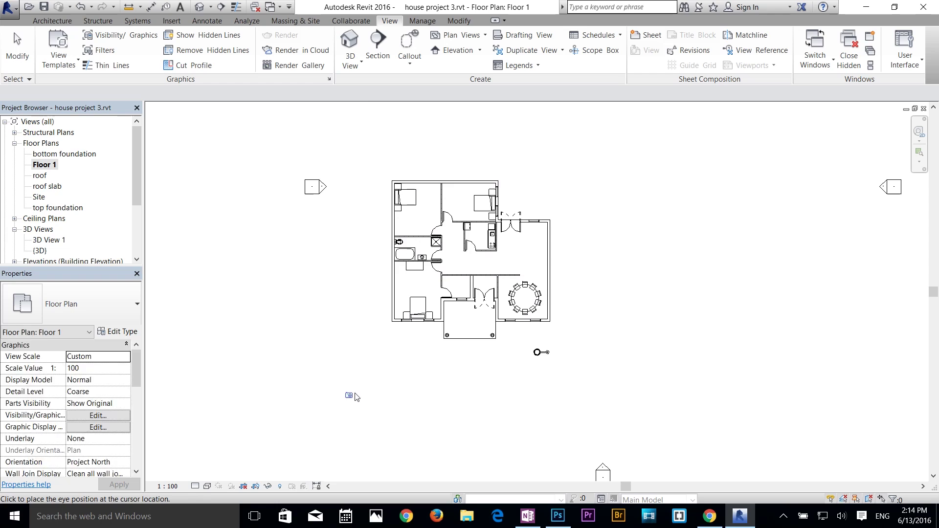
click(350, 427)
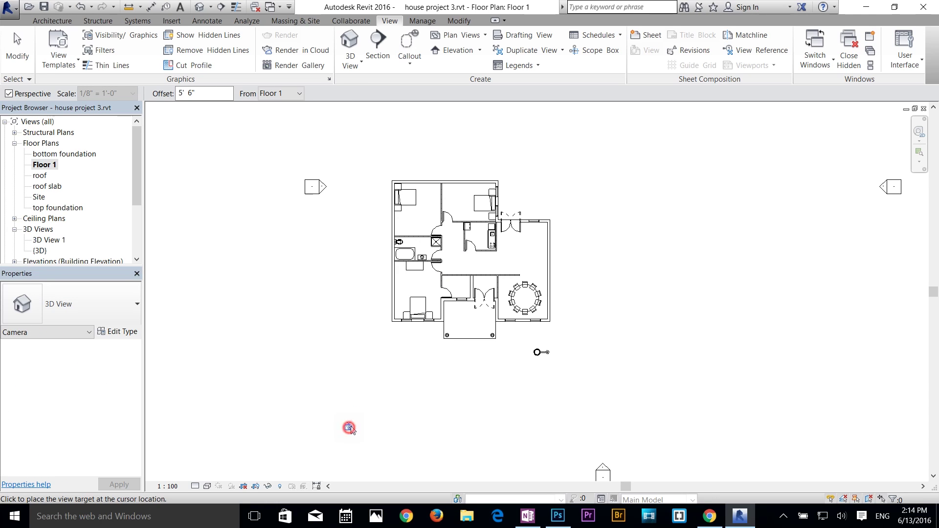
Aim the camera at the house and widen 3D View 2's crop region left and right
click(514, 192)
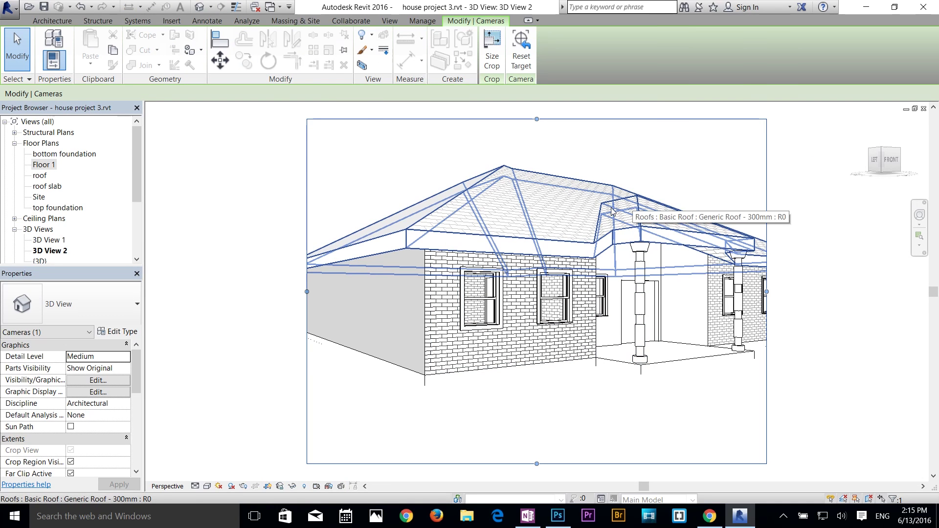
drag(307, 290, 258, 291)
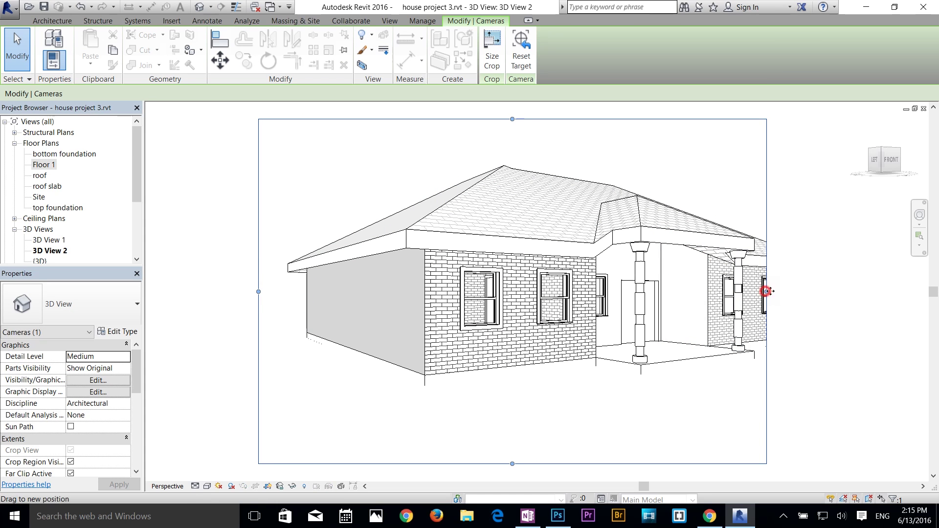
drag(767, 292, 824, 292)
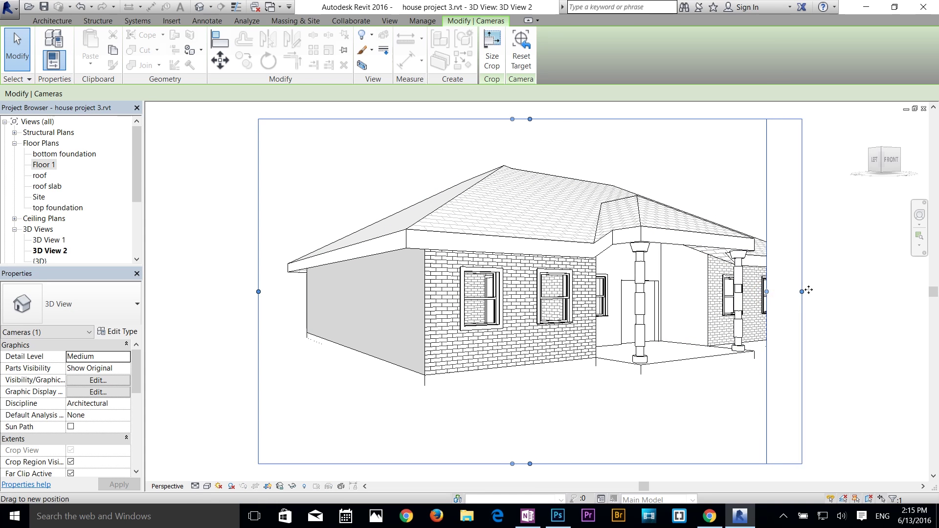
click(859, 282)
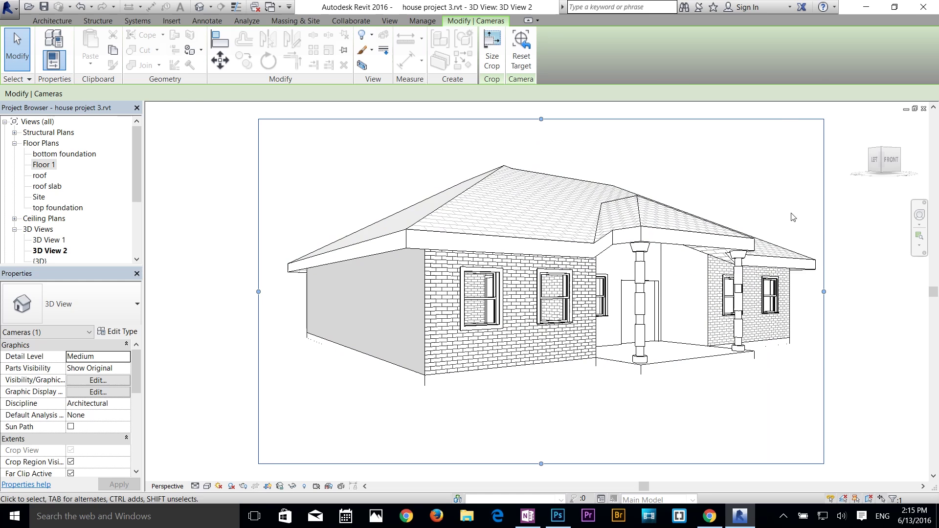
Orbit and pan with the Navigation Wheel to frame the house's front entrance
click(920, 217)
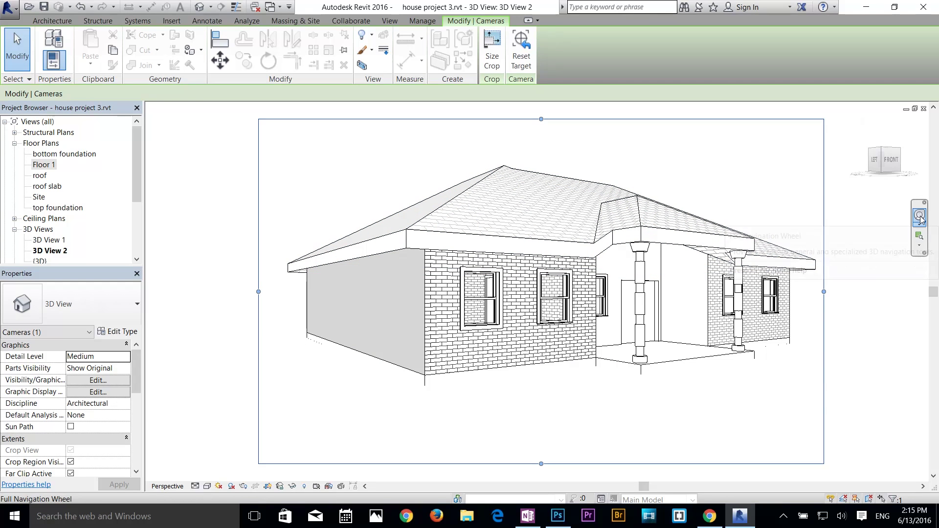
mouse_move(588, 297)
mouse_down()
mouse_move(560, 300)
mouse_move(559, 308)
mouse_up()
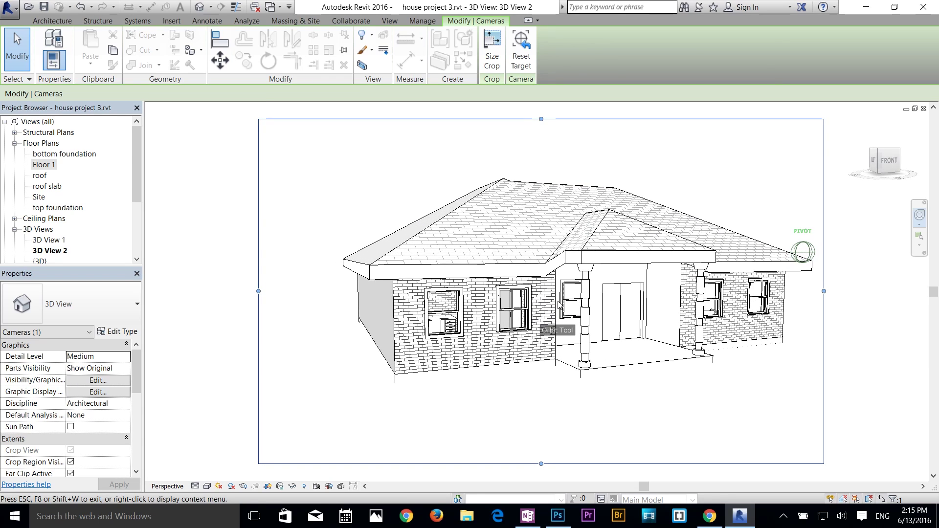
mouse_move(581, 329)
mouse_down()
mouse_move(546, 329)
mouse_move(546, 337)
mouse_up()
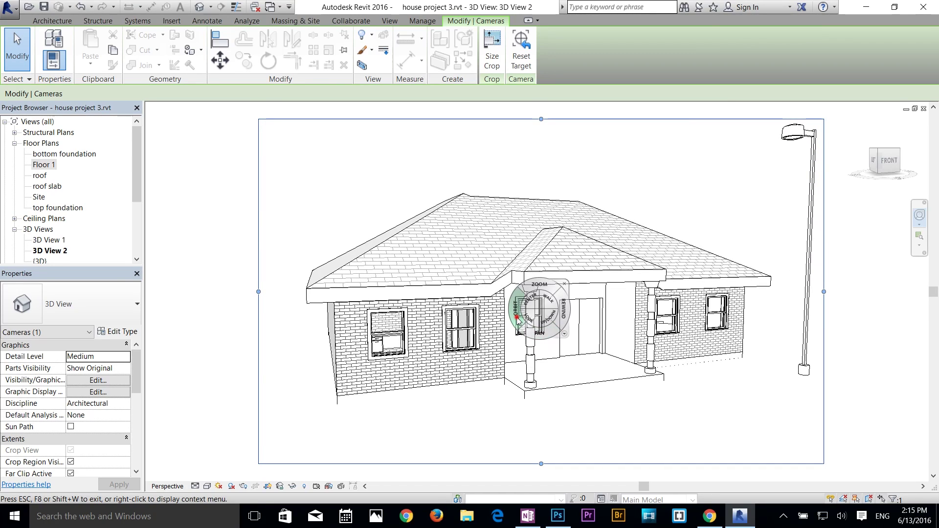
drag(520, 317, 517, 312)
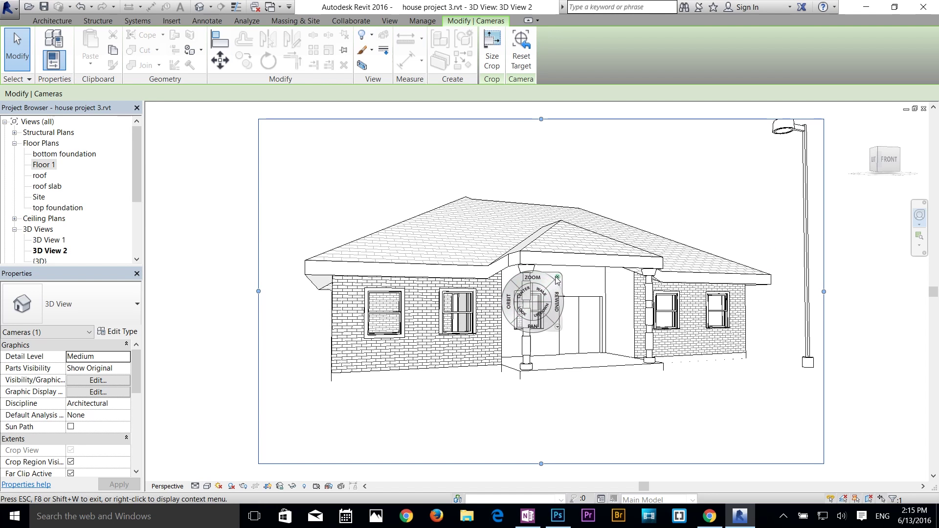
click(558, 277)
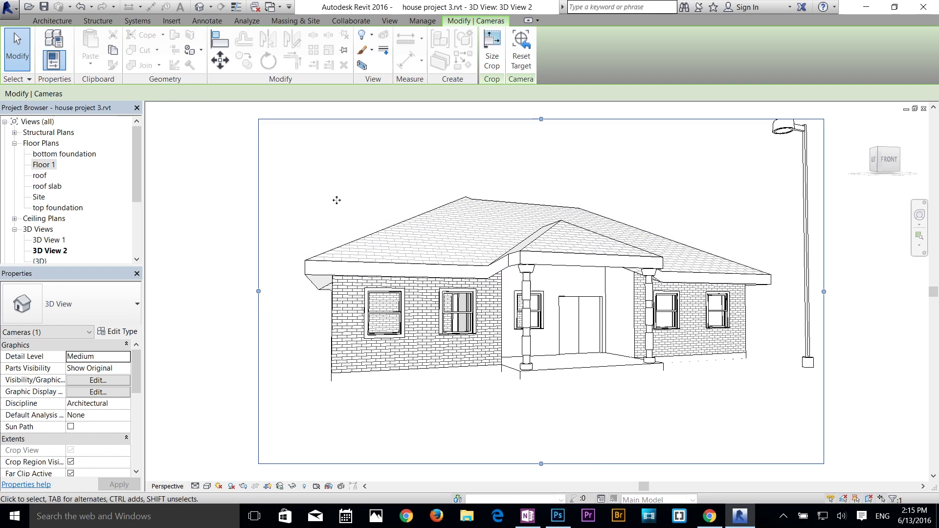
mouse_move(140, 164)
mouse_down()
mouse_move(136, 203)
mouse_move(138, 147)
mouse_up()
Open the Rendering dialog for 3D View 2, keeping NVIDIA mental ray engine and Draft quality
click(44, 165)
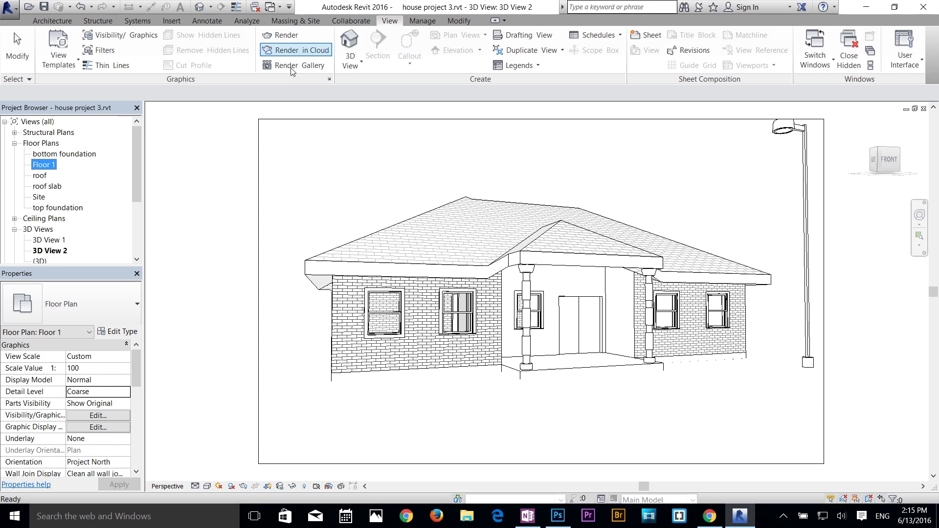
click(285, 35)
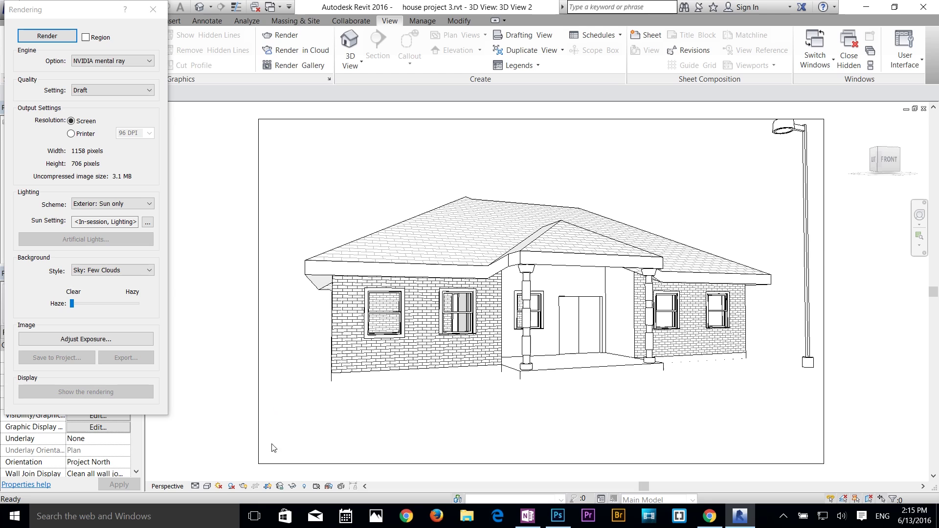
click(243, 486)
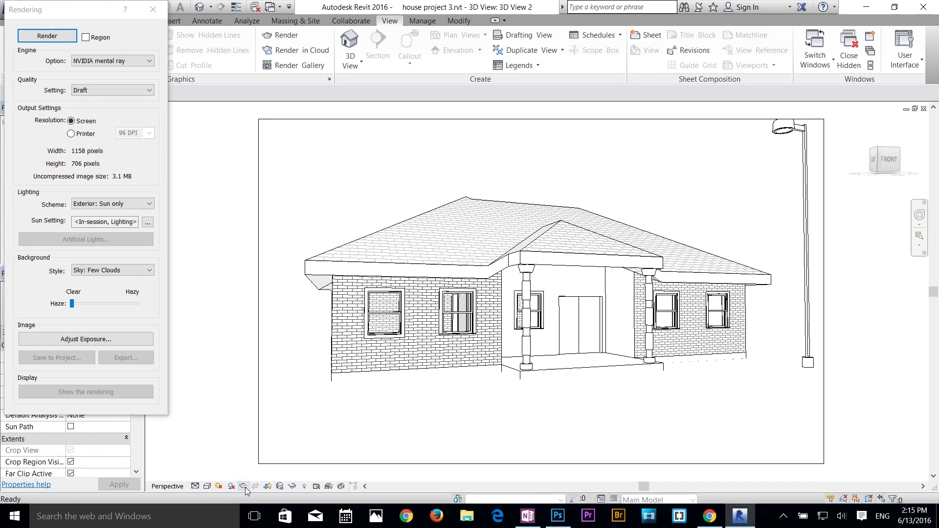
drag(86, 10, 93, 47)
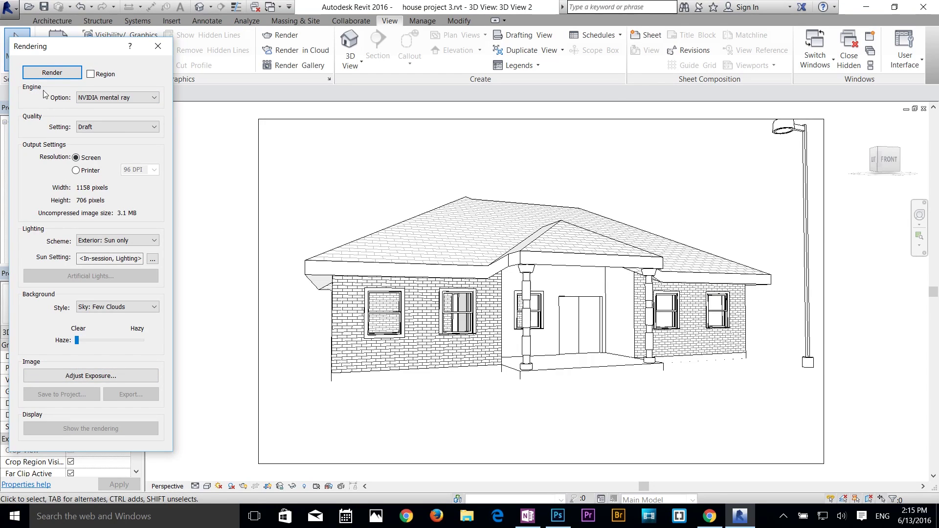
click(107, 98)
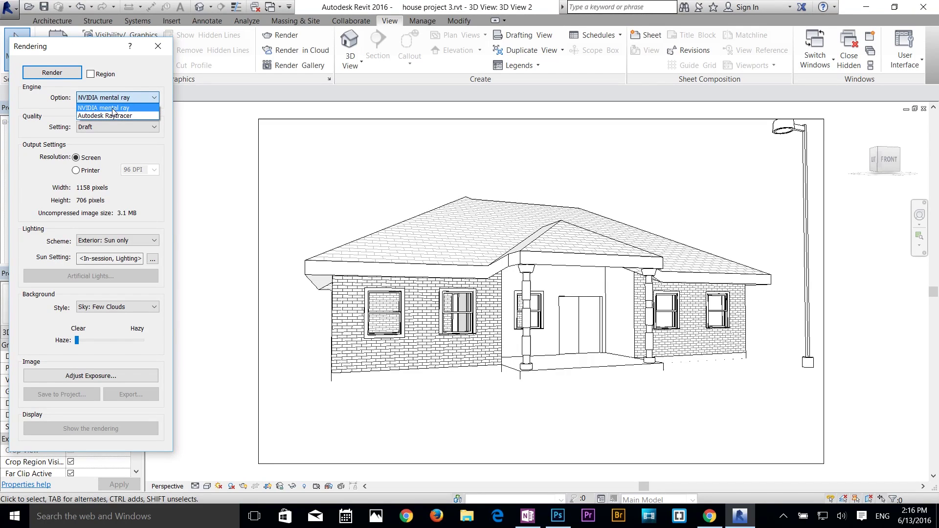
click(95, 107)
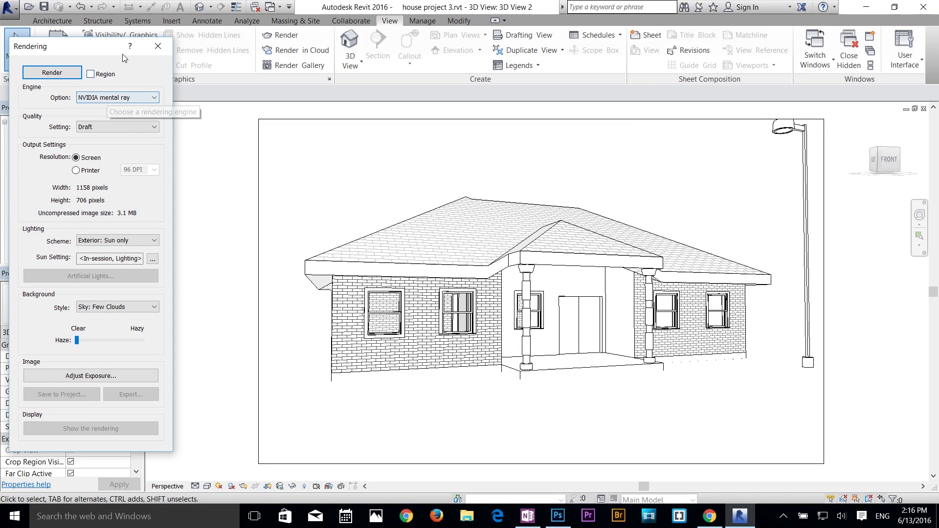
drag(110, 55, 113, 59)
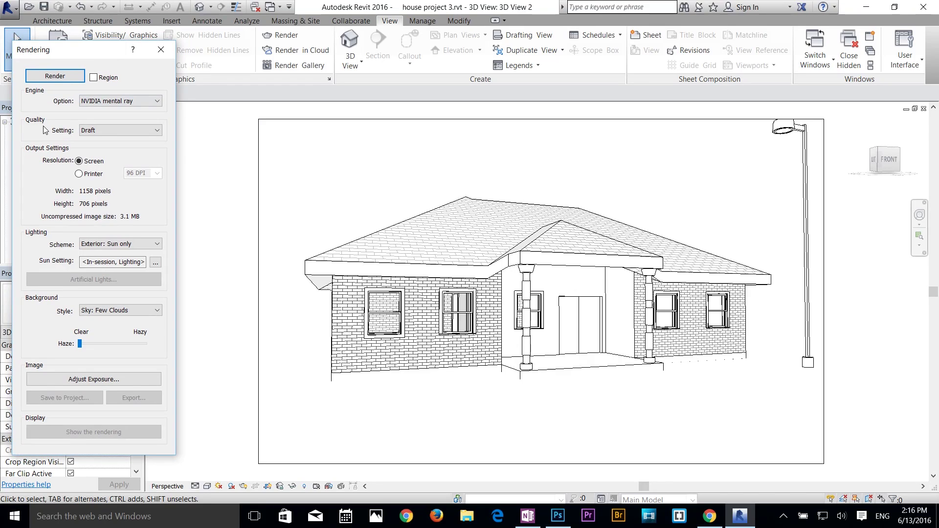
click(99, 131)
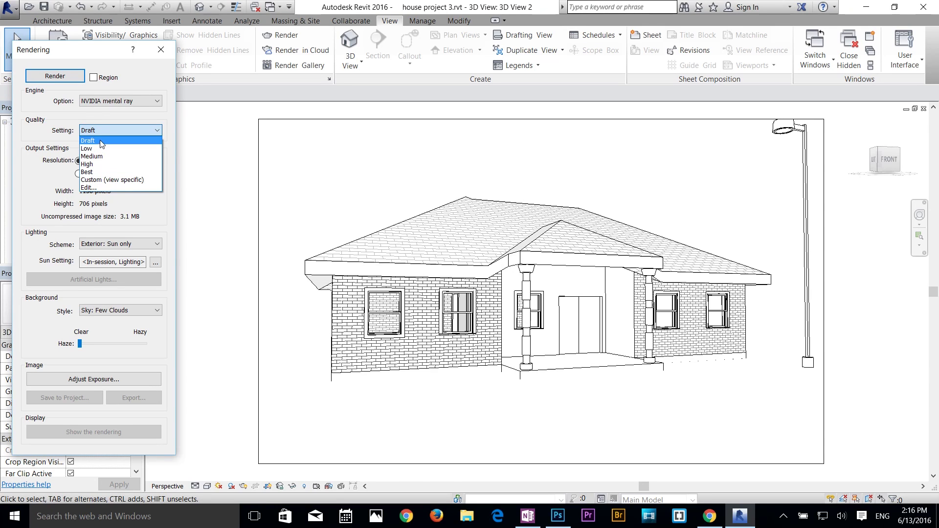
click(101, 142)
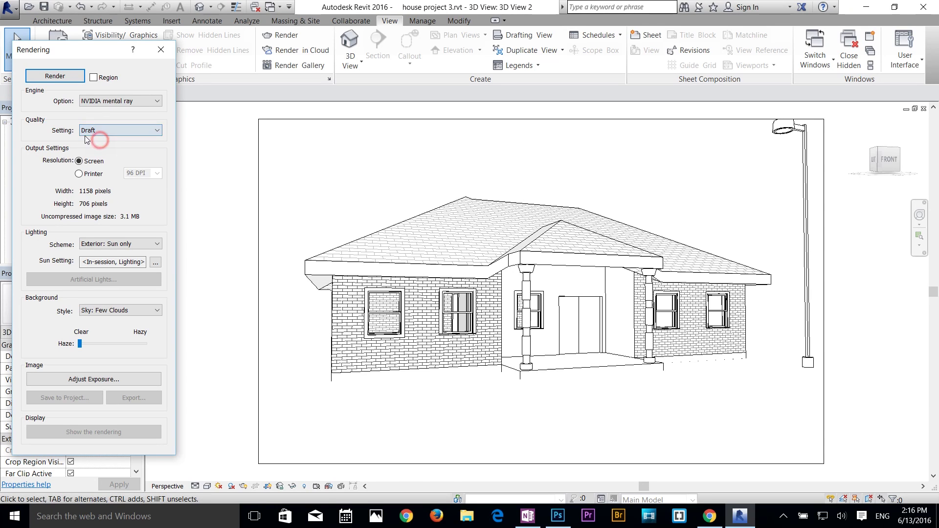
Render 3D View 2 at Draft quality and let the rendering progress finish
click(55, 76)
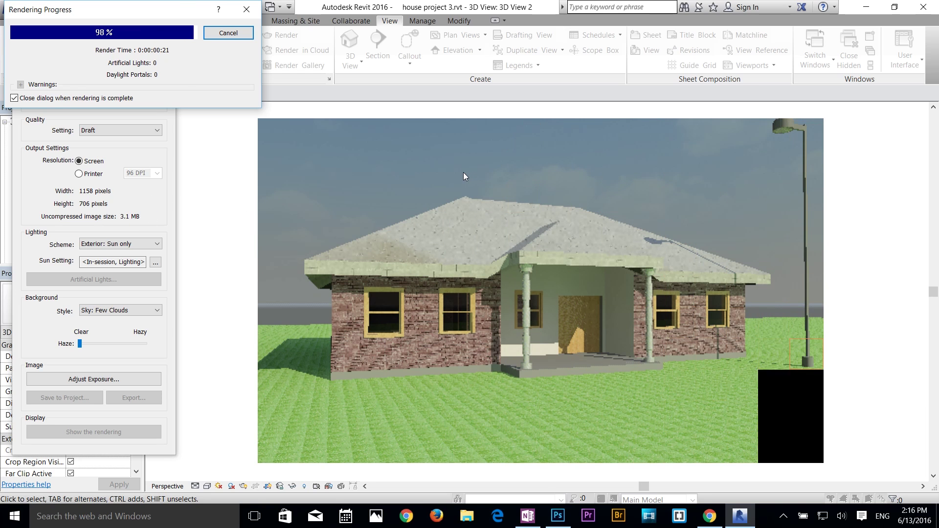
Set render quality to Medium and lighting scheme to Exterior: Sun and Artificial
click(120, 130)
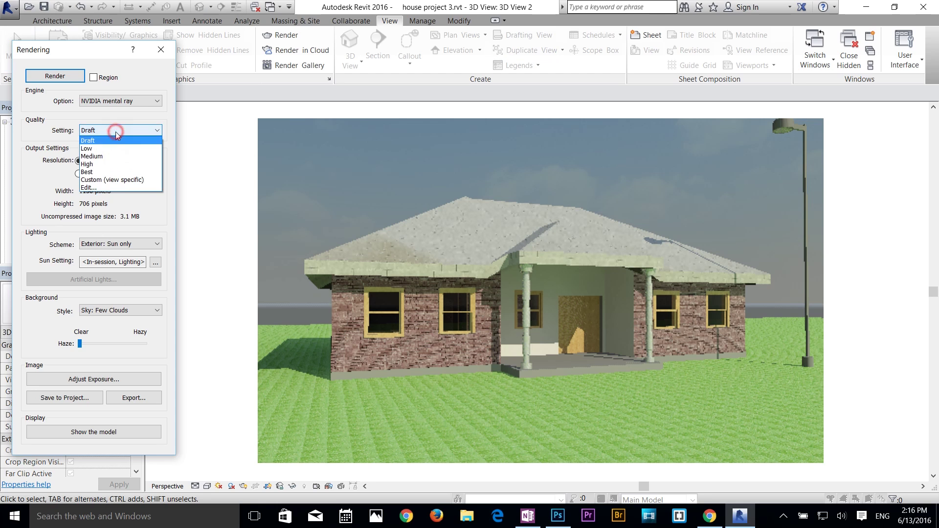
click(90, 172)
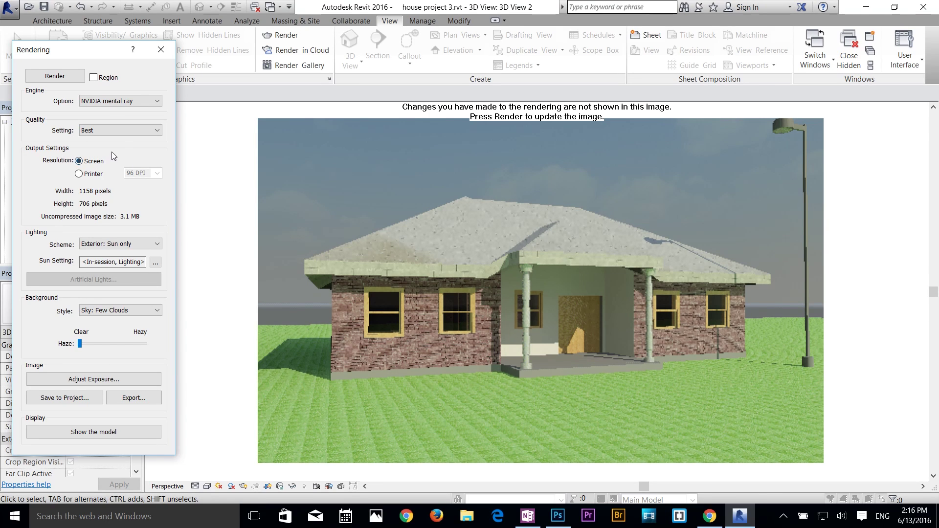
click(115, 136)
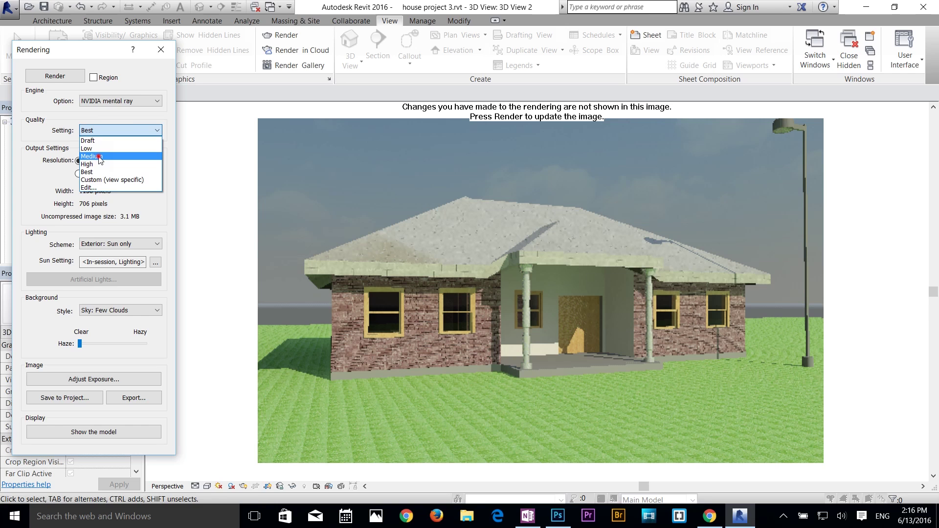
click(99, 157)
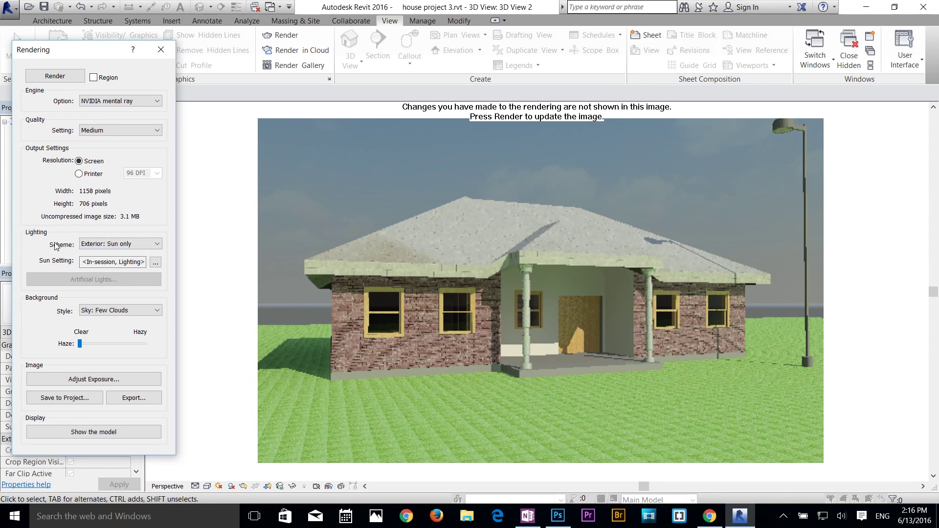
click(124, 244)
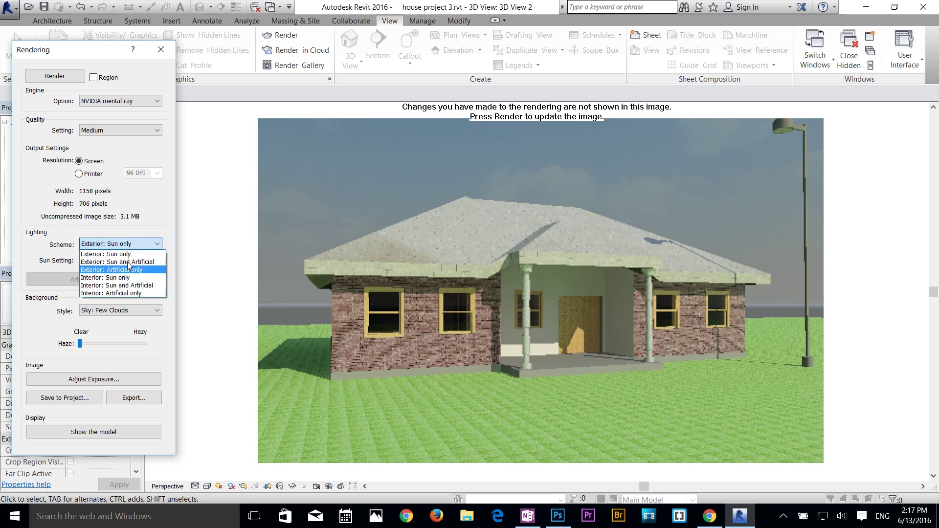
click(117, 262)
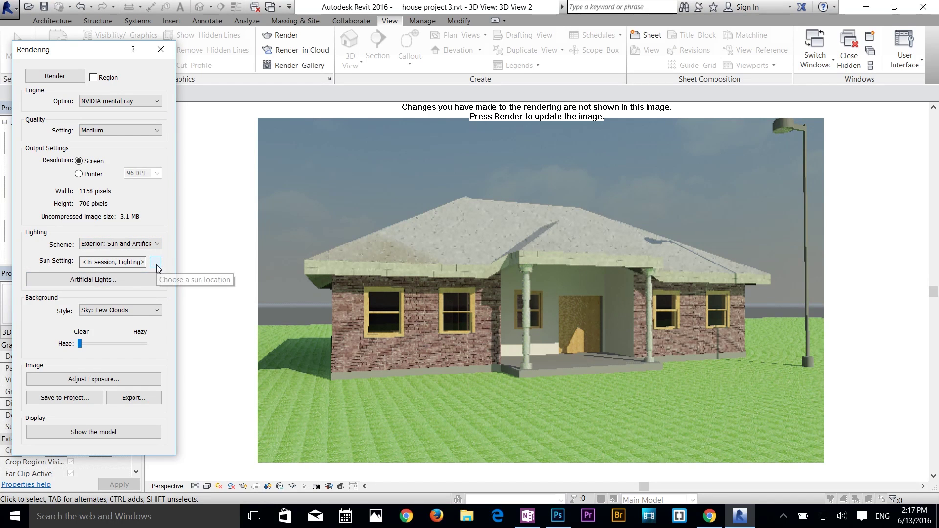
Switch the sun setting's solar study to Multi-Day and bring up the Location, Weather and Site dialog
click(155, 264)
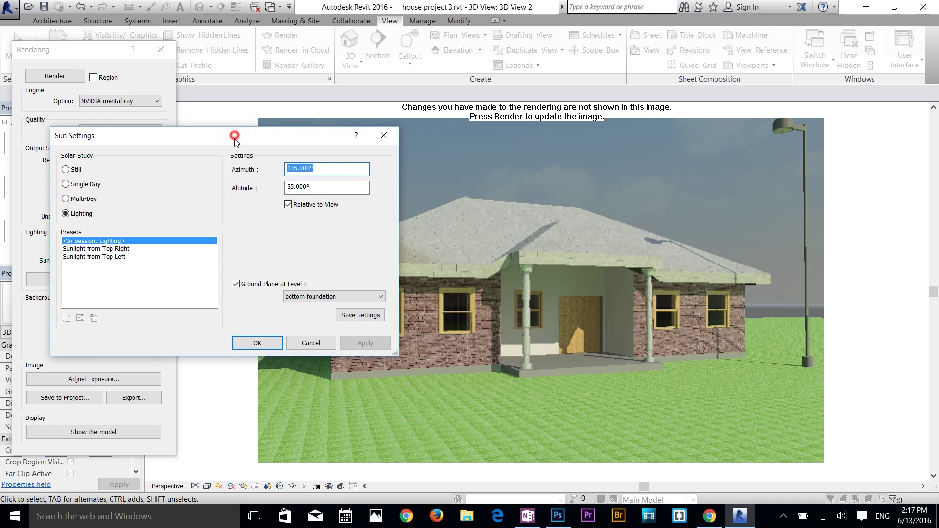
drag(235, 138, 220, 191)
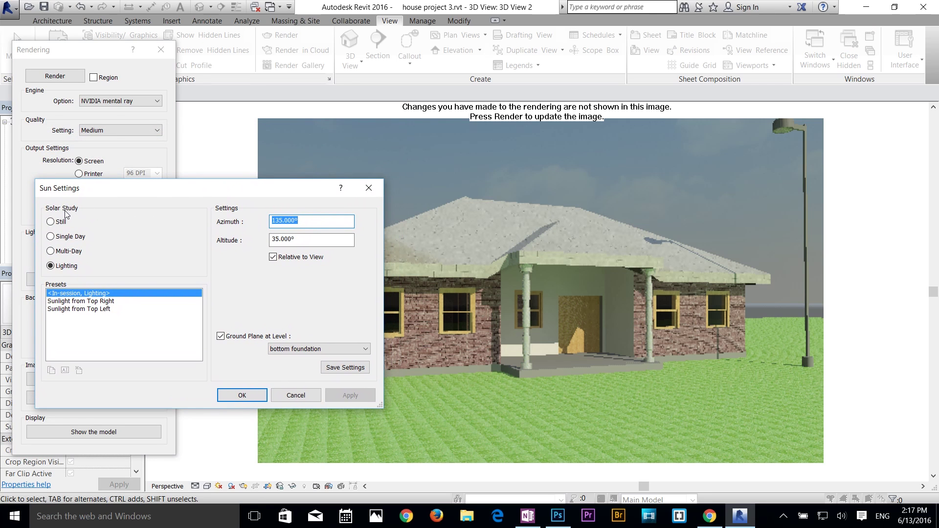
click(52, 222)
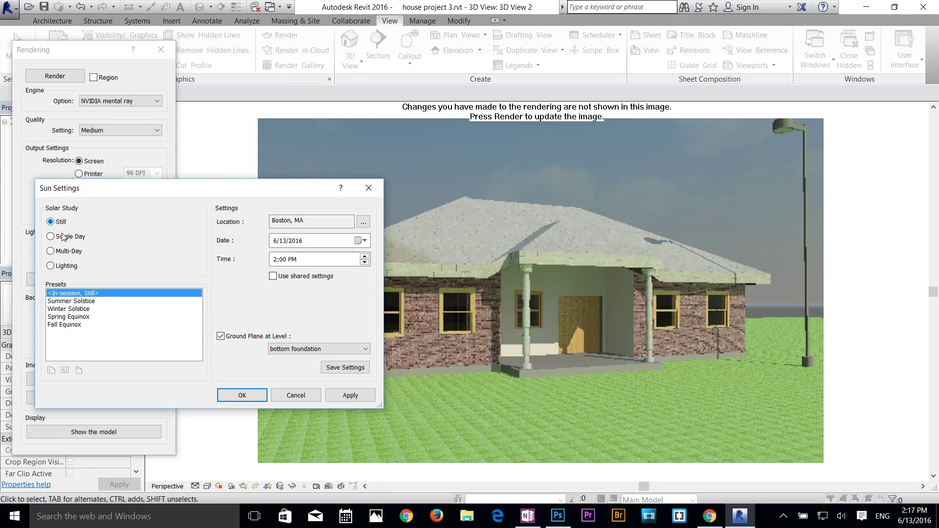
click(64, 236)
click(69, 251)
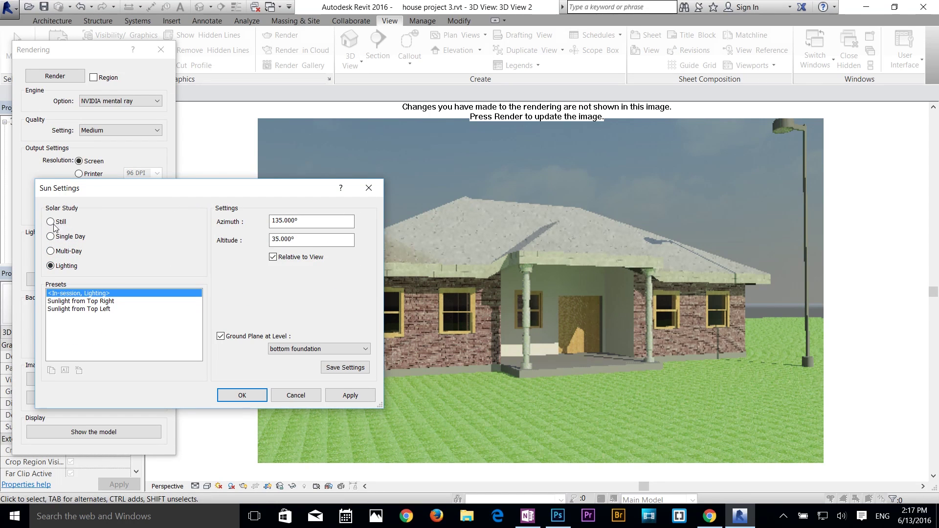
click(59, 253)
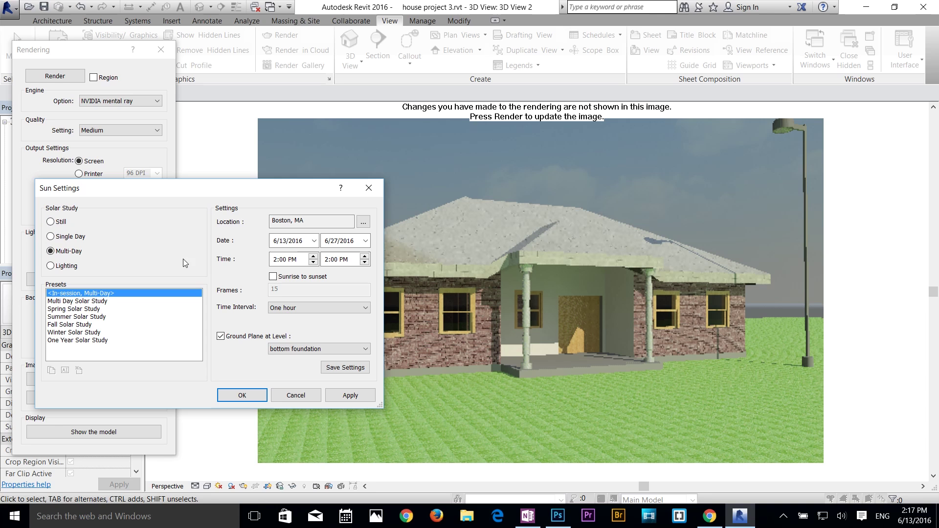
click(363, 223)
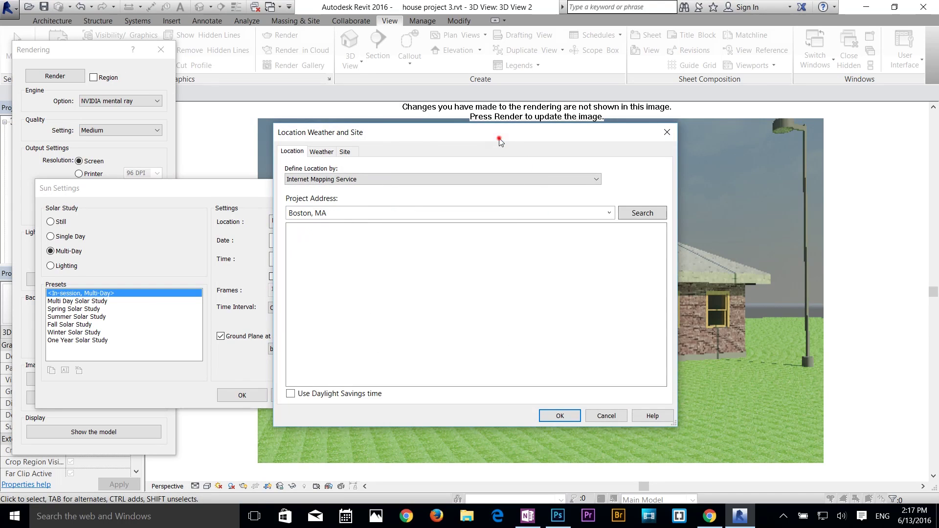
Look over the Weather and Site tabs of the location dialog, then return to Location
mouse_move(499, 139)
mouse_down()
mouse_move(250, 134)
mouse_move(257, 141)
mouse_up()
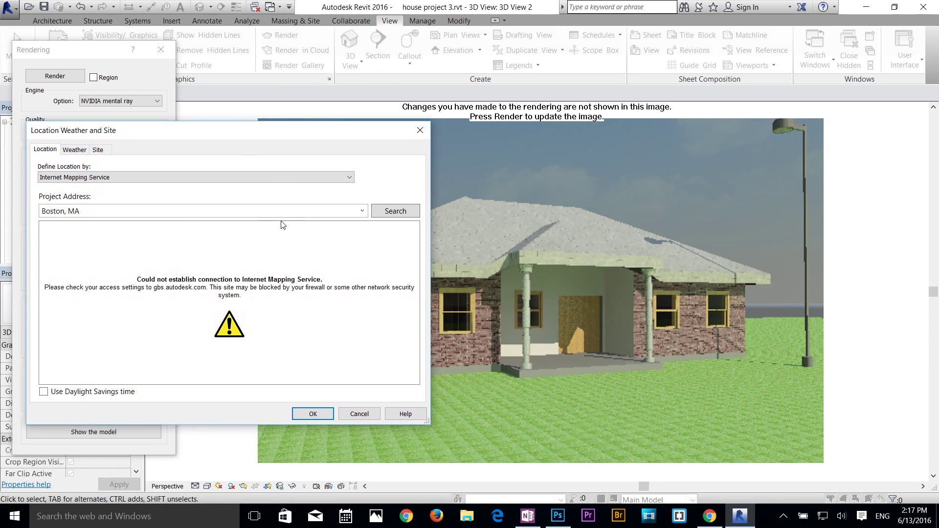
click(76, 178)
click(74, 150)
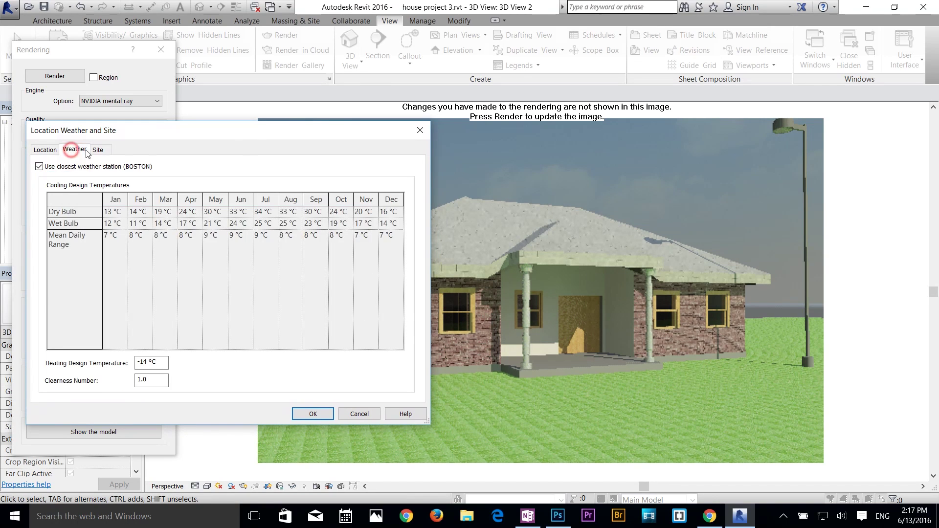
click(98, 150)
click(44, 150)
Retry the address search and replace Boston, MA with melbourne as the project address
click(243, 178)
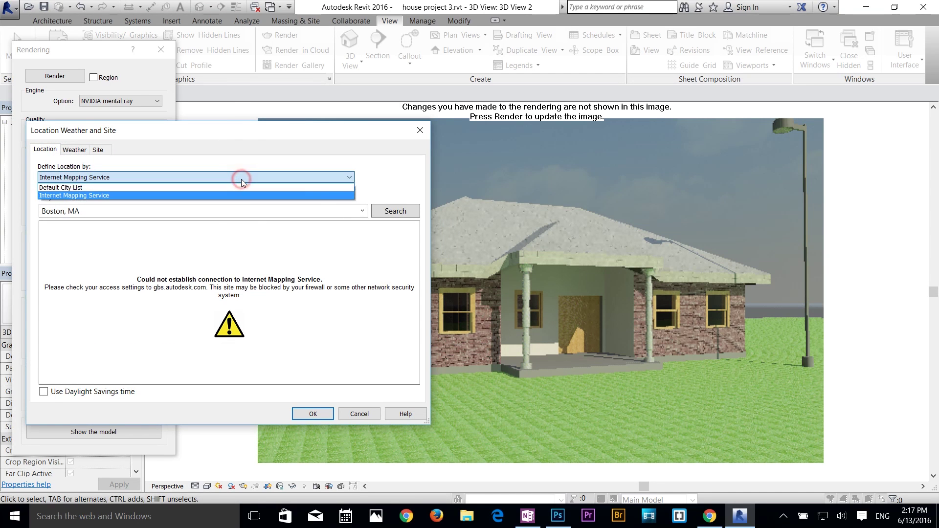
click(395, 211)
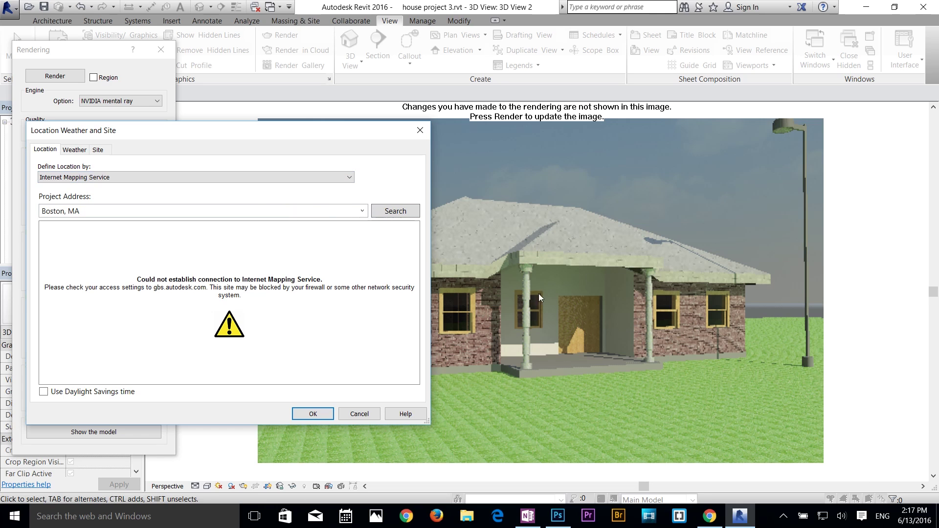
click(862, 517)
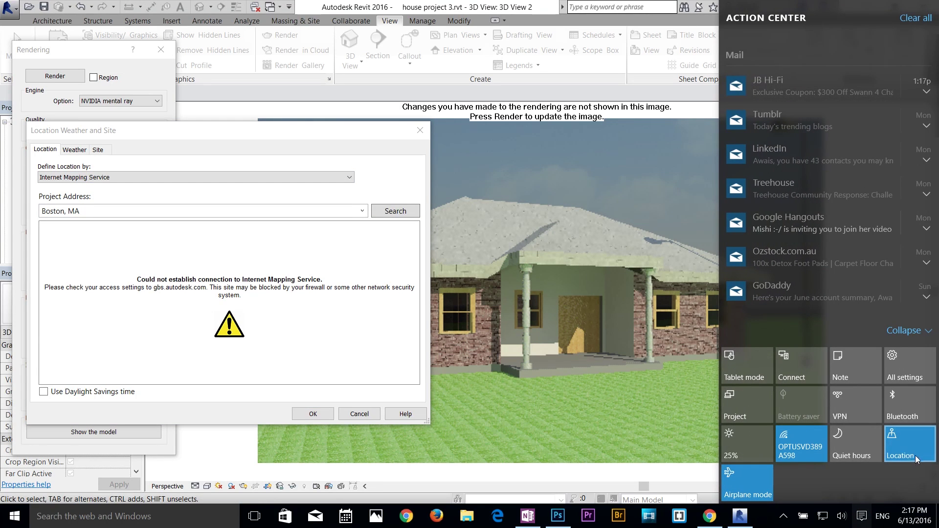
click(139, 248)
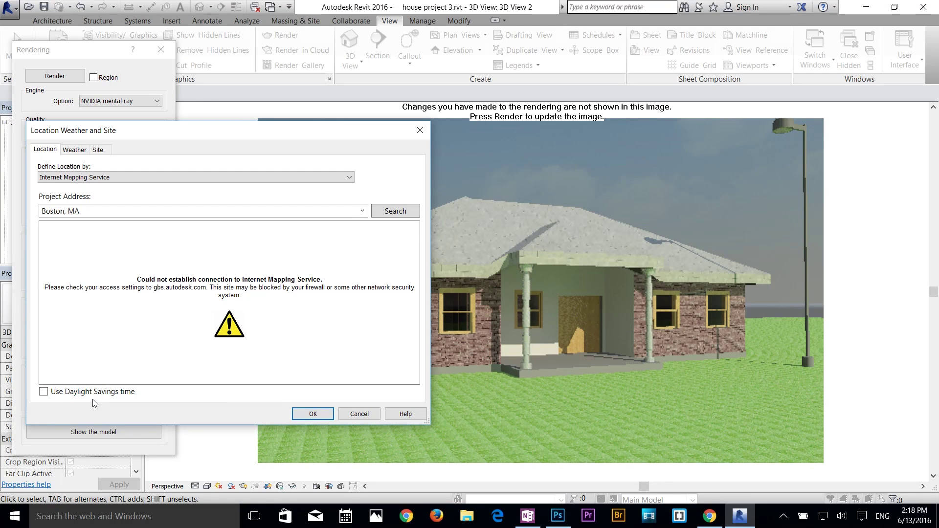
click(362, 211)
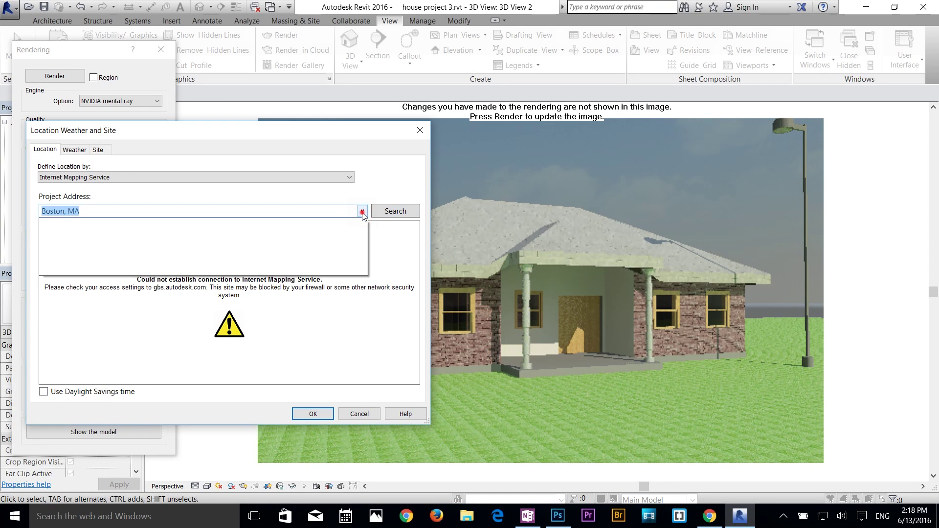
click(361, 211)
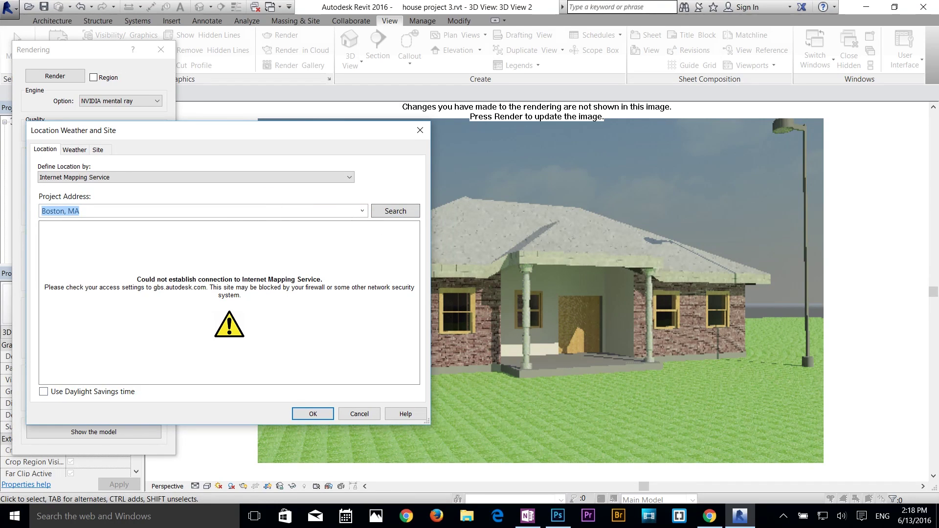
text(melbourne)
click(144, 280)
Pick Melbourne, Australia from the Default City List and enable Use Daylight Saving time
click(293, 177)
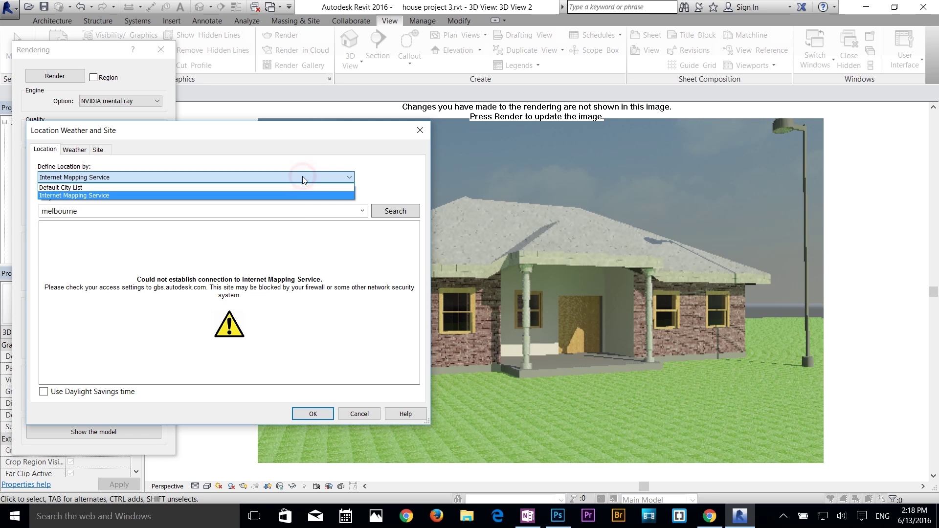
click(278, 188)
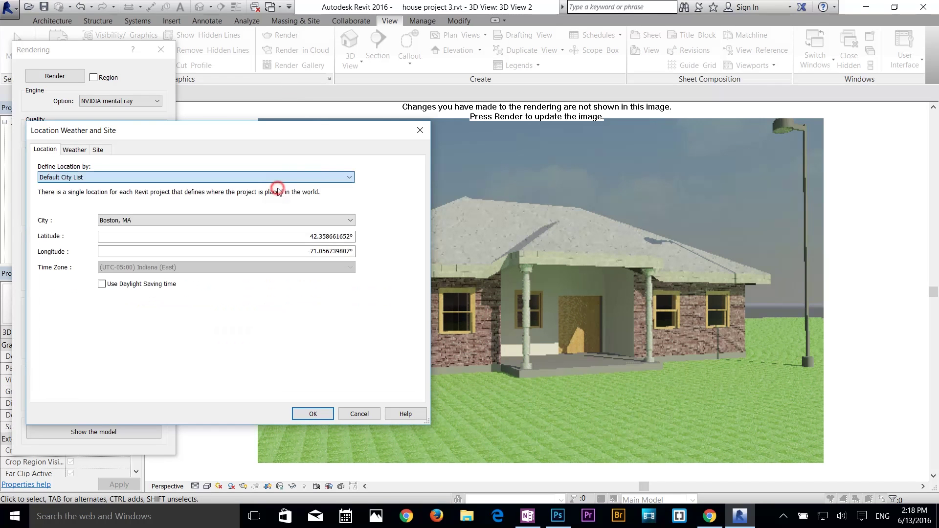
click(225, 221)
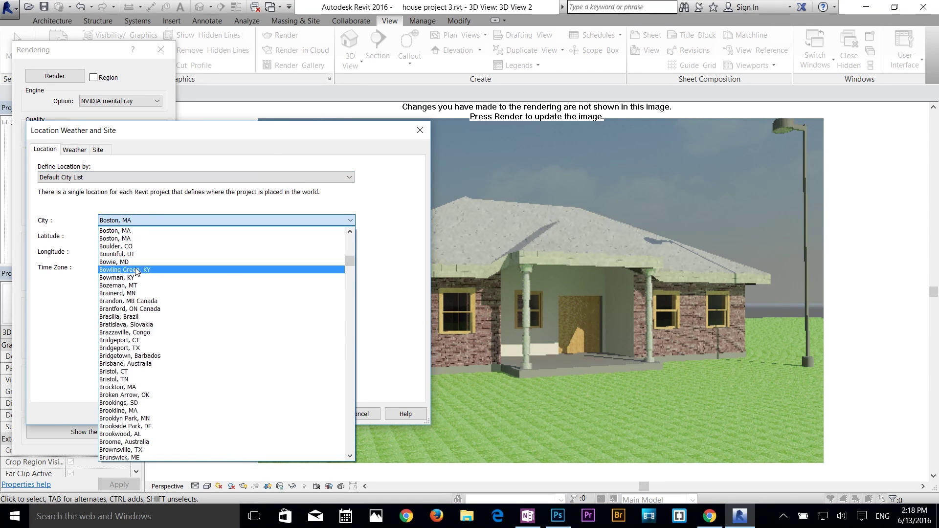
key(m)
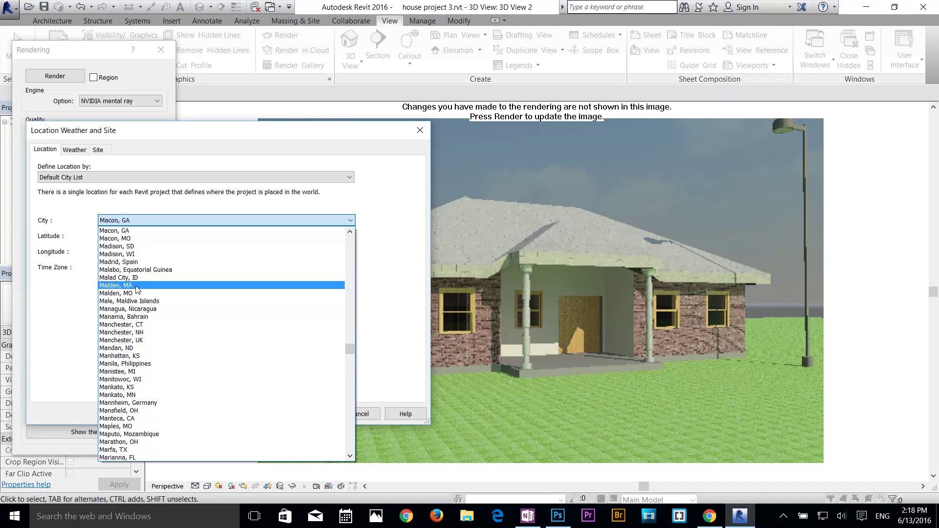
key(e)
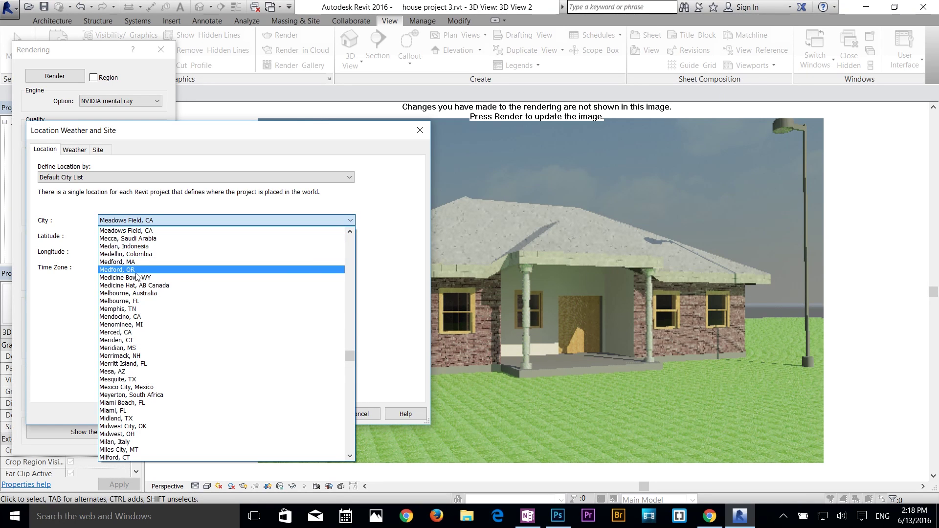
click(132, 295)
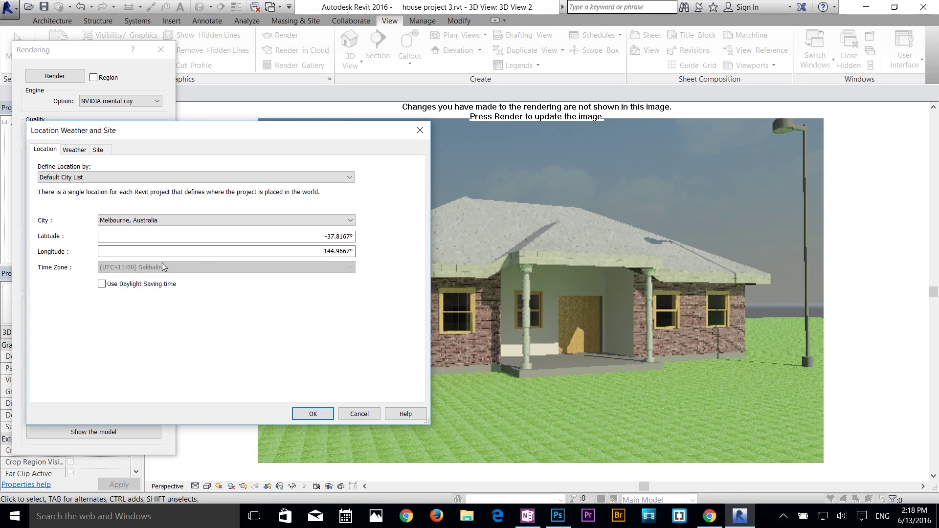
click(101, 284)
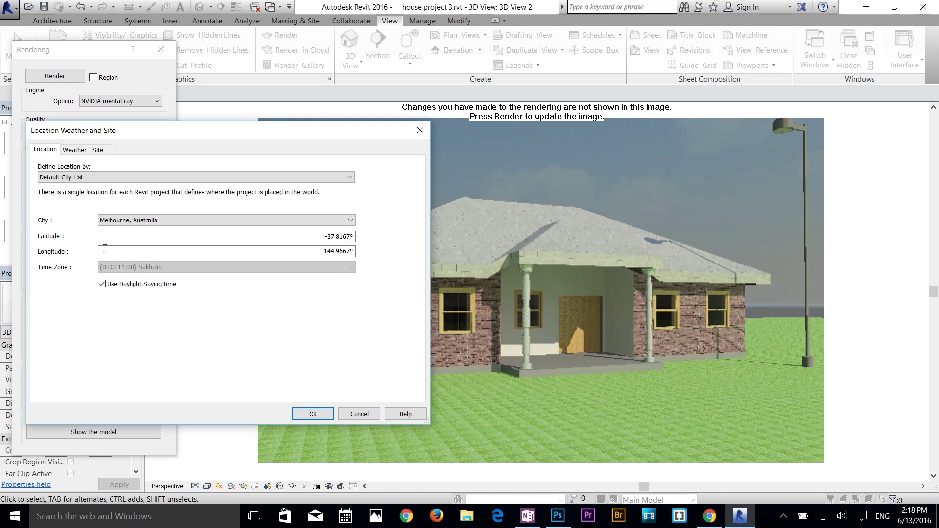
Confirm Melbourne and set study times to 5:34 PM–6:05 PM with Sunrise to sunset unchecked
click(312, 414)
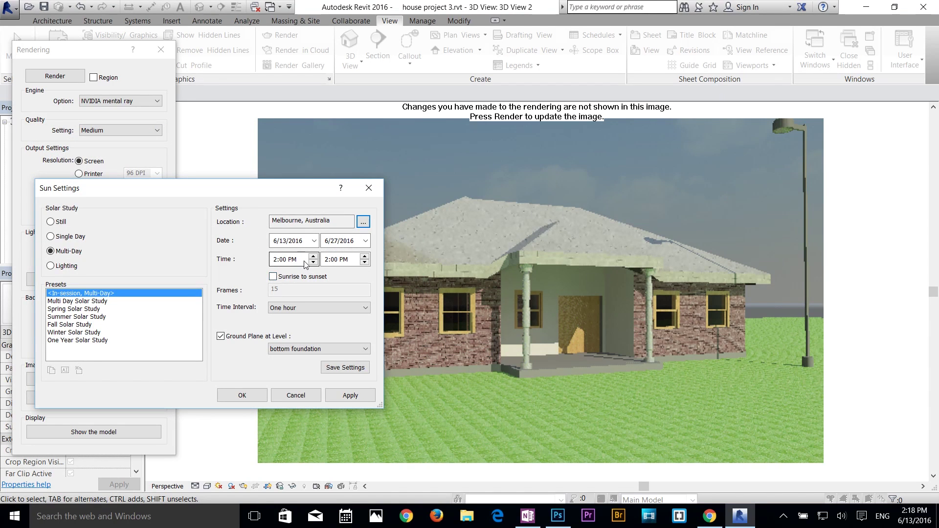
click(276, 260)
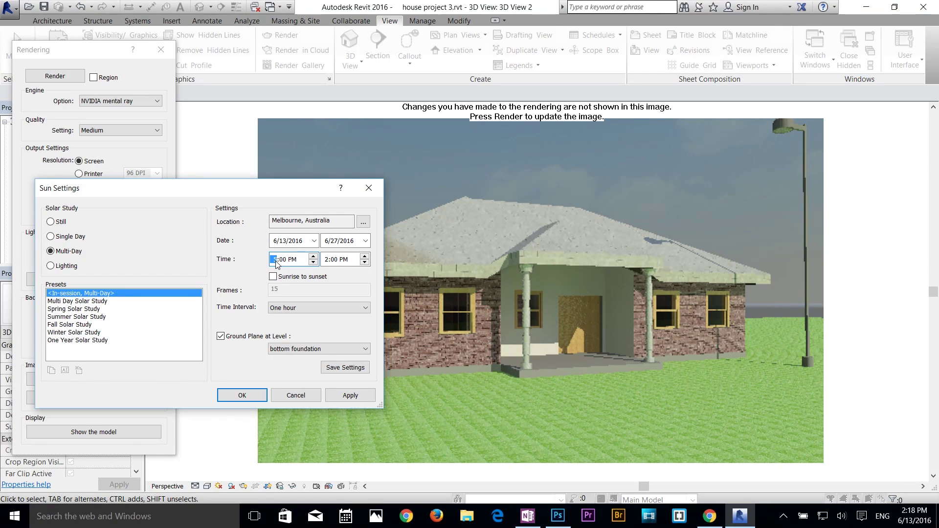
click(334, 260)
text(5)
click(273, 276)
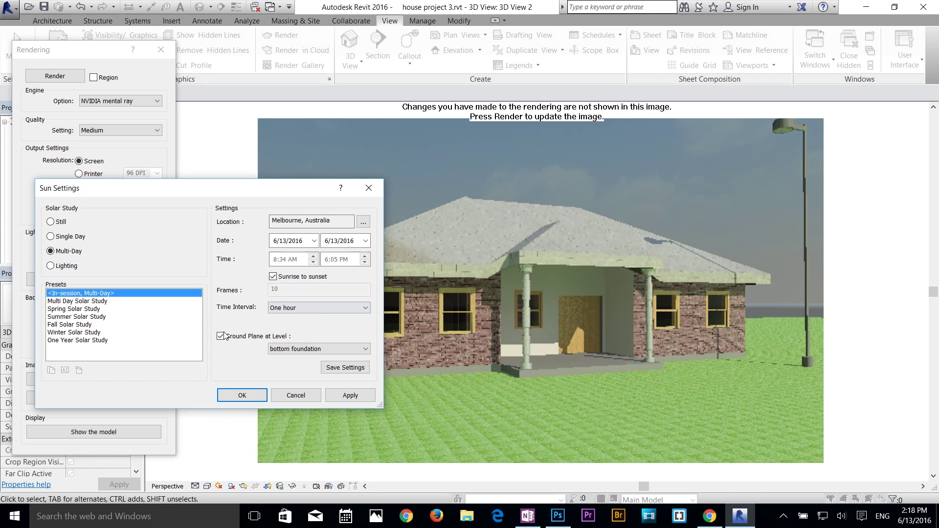
drag(257, 188, 262, 218)
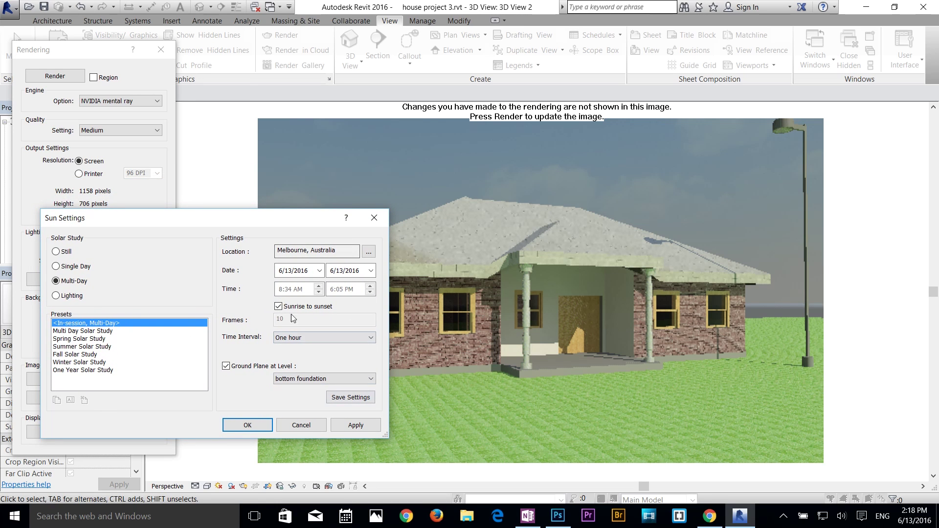
click(278, 306)
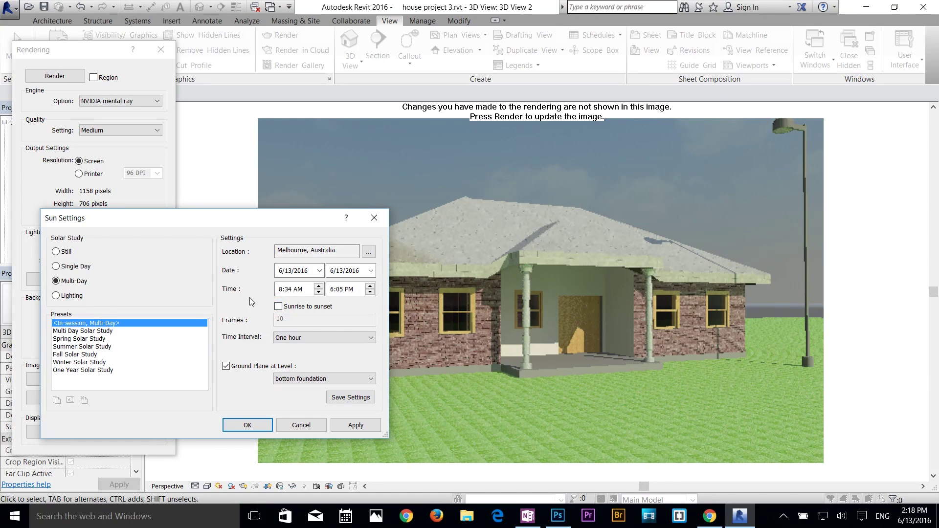
click(281, 289)
click(299, 289)
click(318, 285)
click(226, 289)
click(347, 289)
Preview the preset solar studies, reselect <In-session, Multi-Day>, and apply the sun settings
click(86, 370)
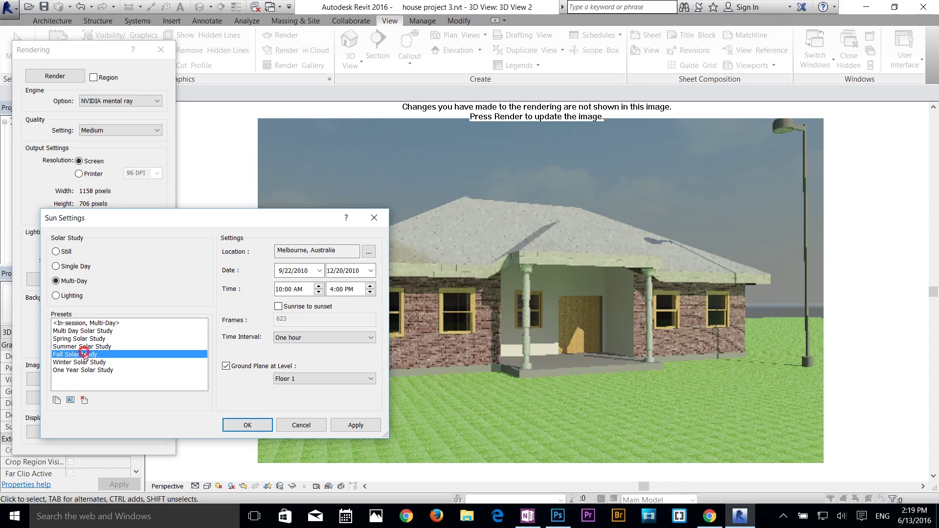
click(83, 345)
click(82, 331)
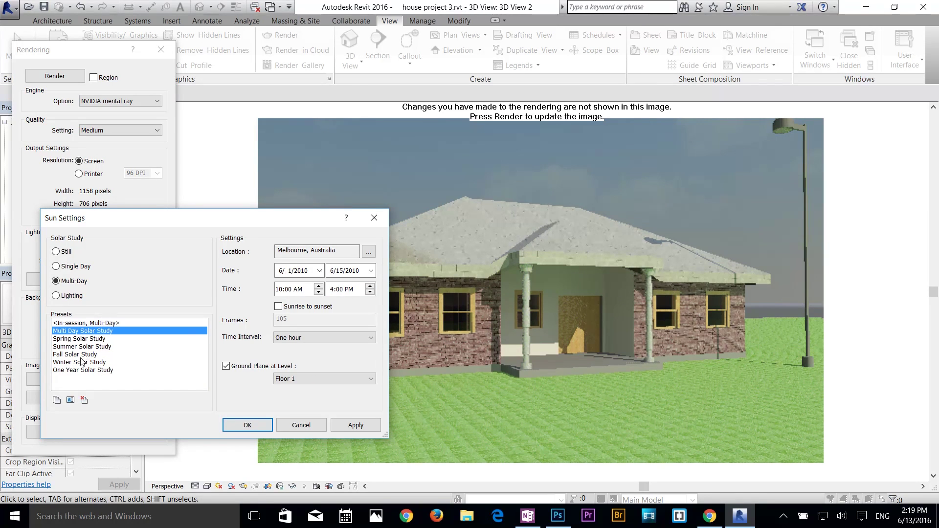
click(77, 354)
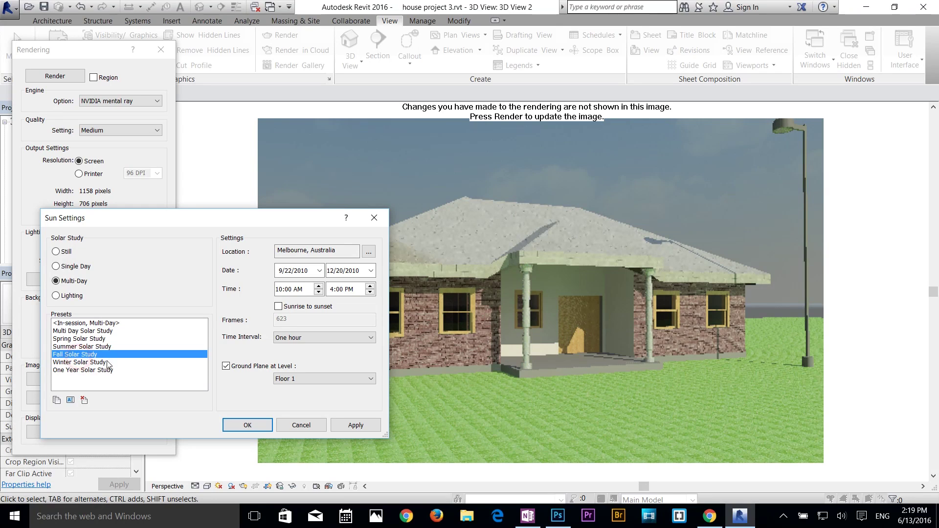
click(86, 323)
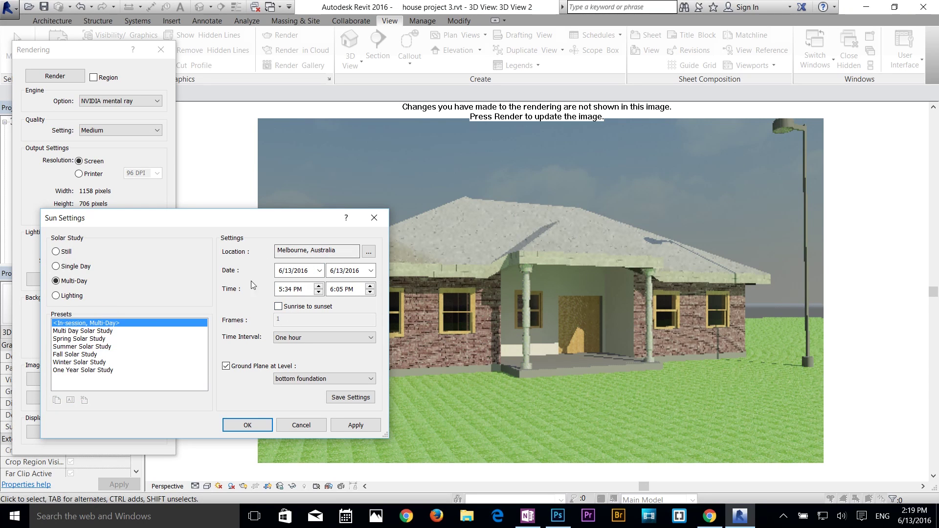
click(355, 425)
click(236, 427)
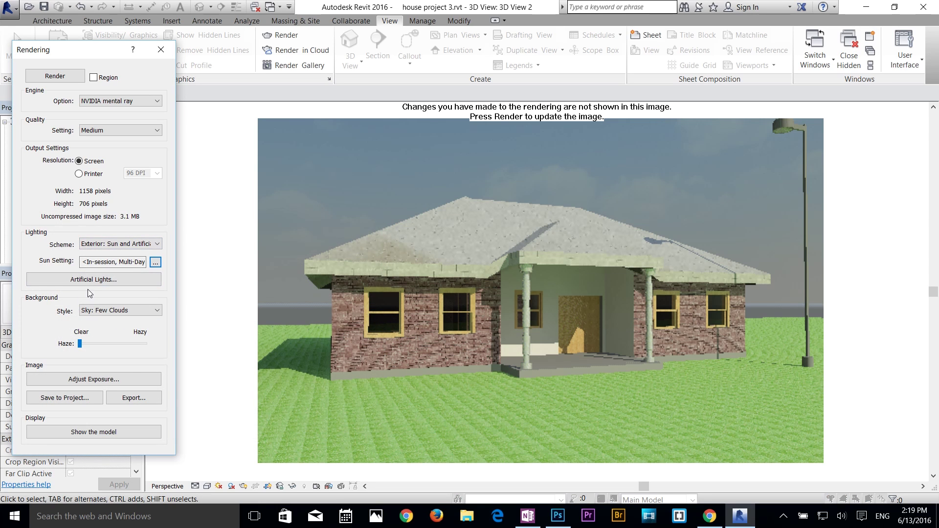
click(84, 280)
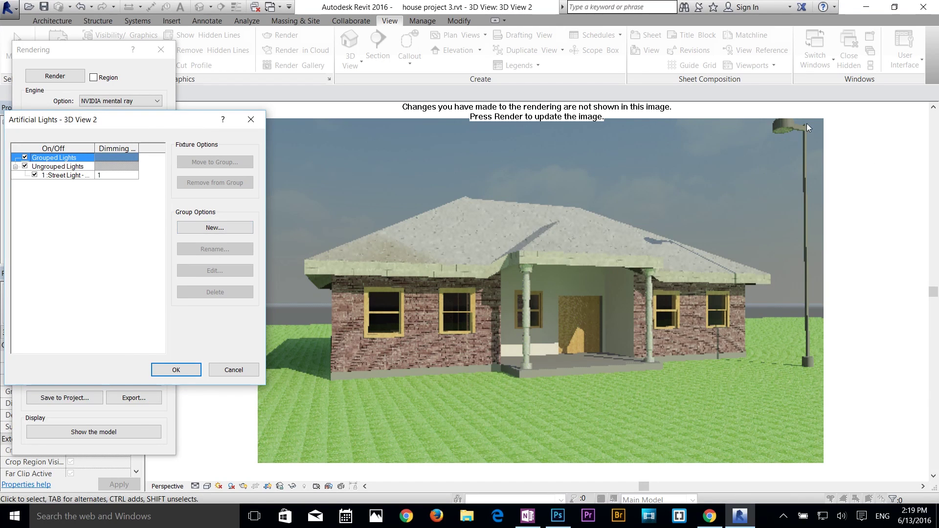
click(65, 175)
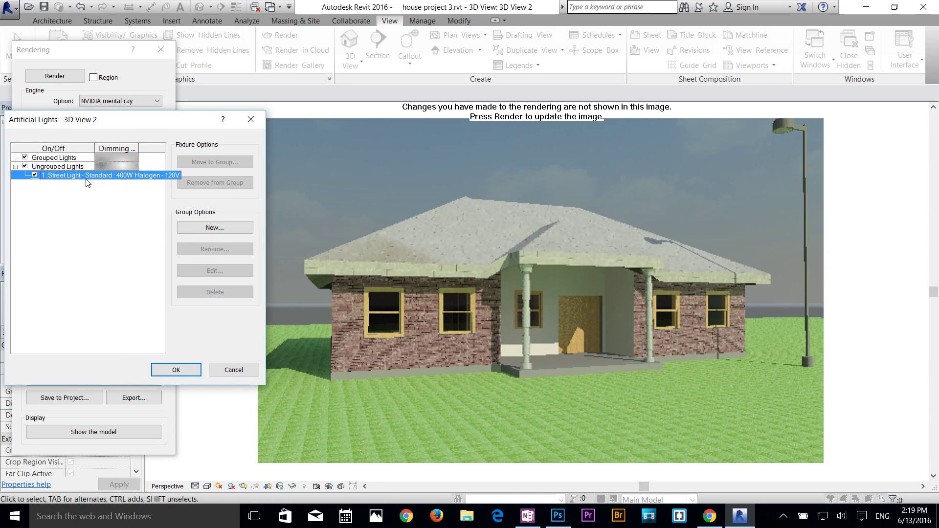
click(110, 176)
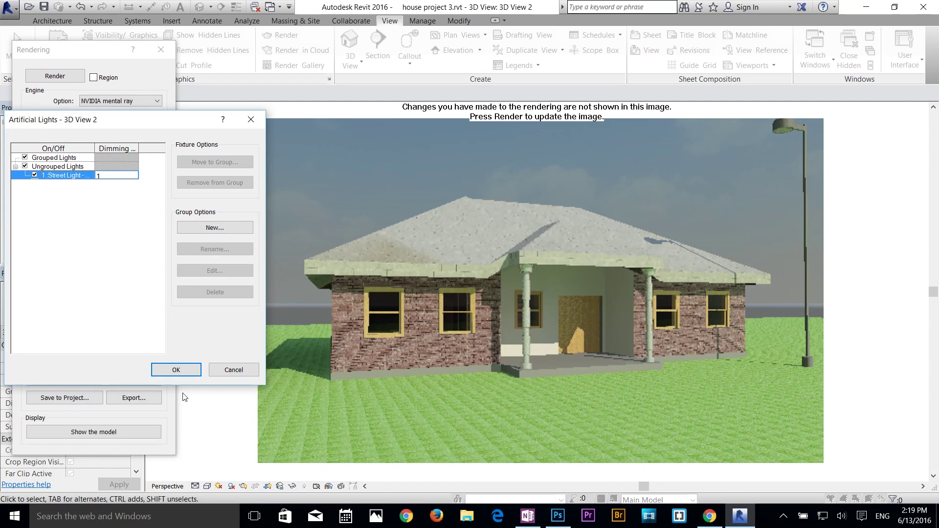
click(176, 370)
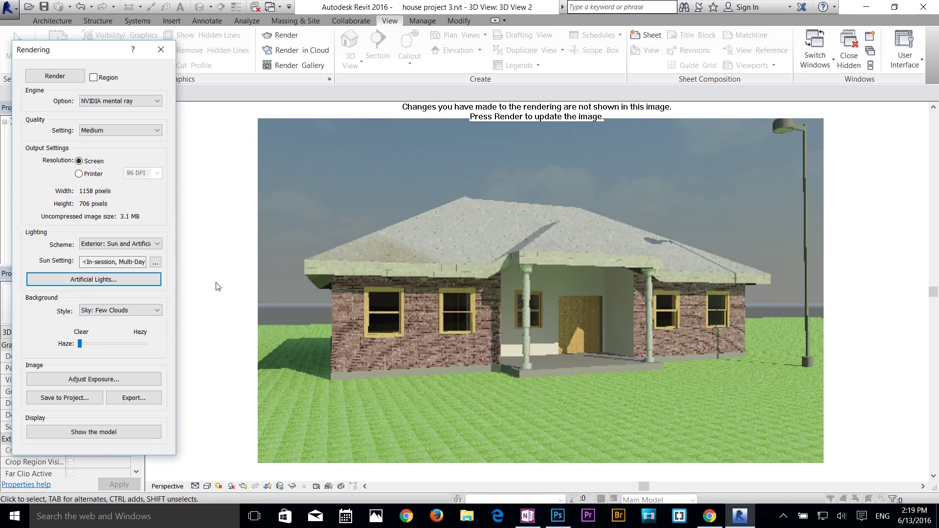
click(119, 310)
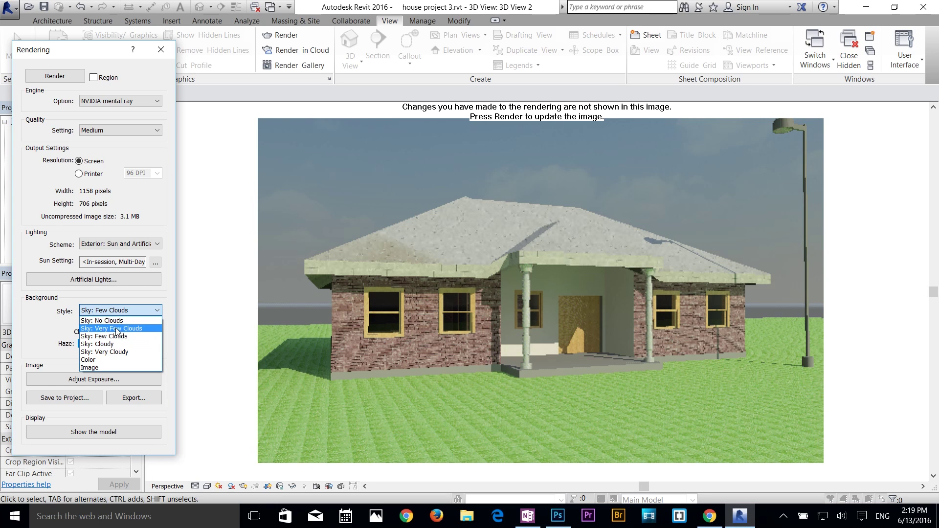
click(116, 330)
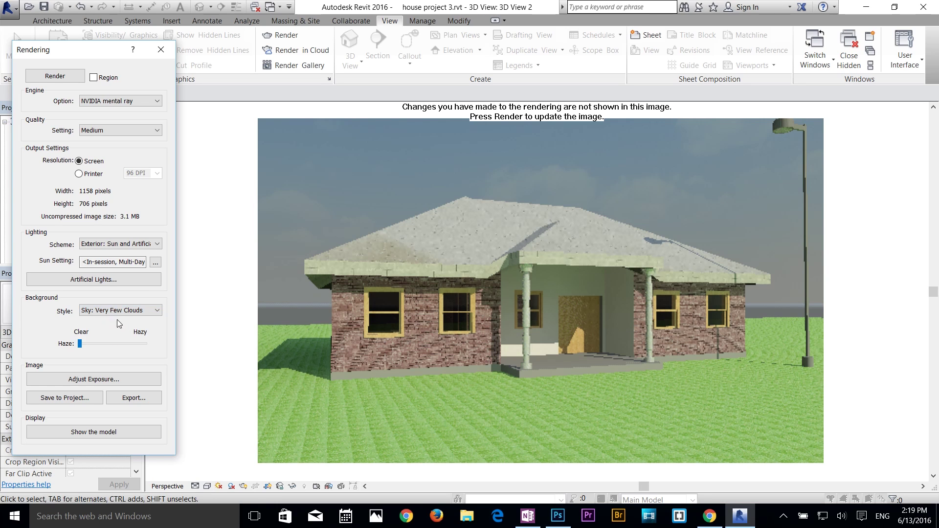
click(120, 311)
click(111, 337)
mouse_move(79, 345)
mouse_down()
mouse_move(112, 344)
mouse_move(44, 334)
mouse_up()
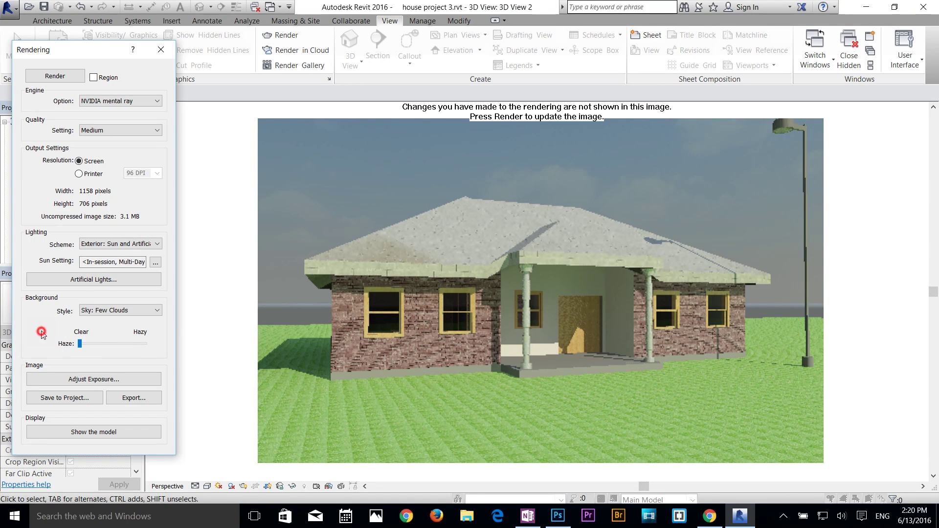
Try the Exposure Value slider, then restore the default exposure of 14 and apply it
click(74, 382)
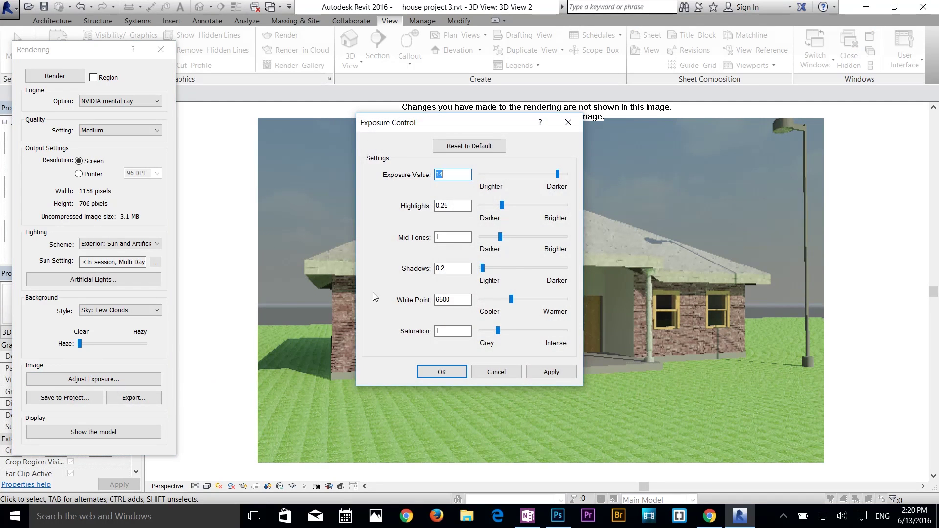
mouse_move(453, 132)
mouse_down()
mouse_move(400, 136)
mouse_move(169, 111)
mouse_up()
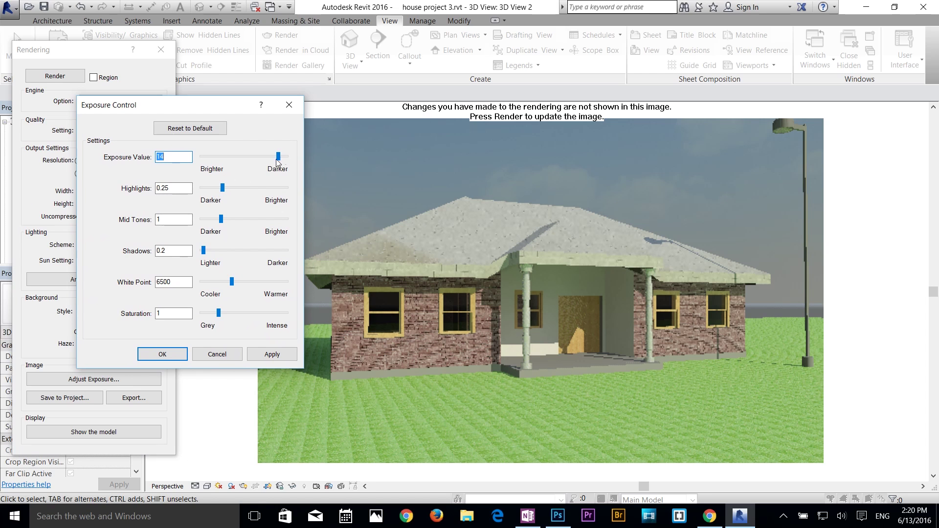
mouse_move(278, 157)
mouse_down()
mouse_move(249, 160)
mouse_move(286, 157)
mouse_up()
click(190, 128)
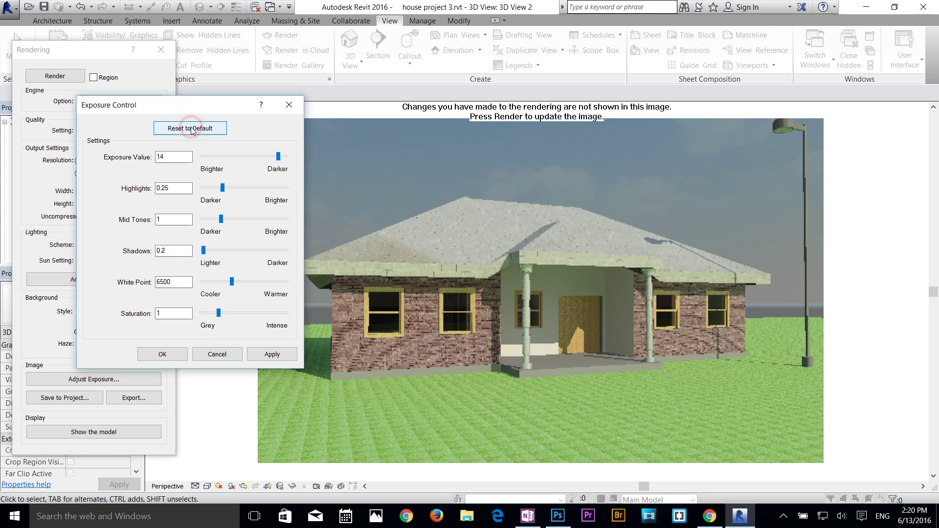
click(272, 354)
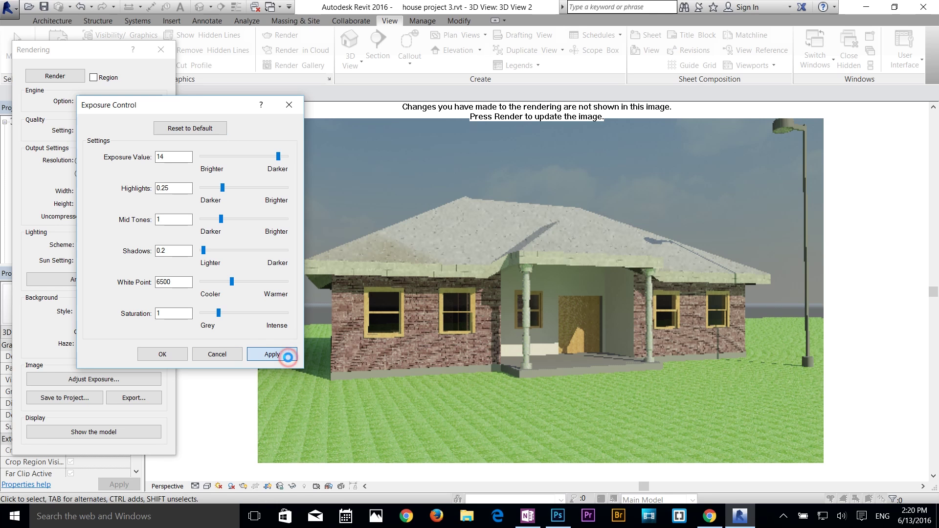
click(162, 354)
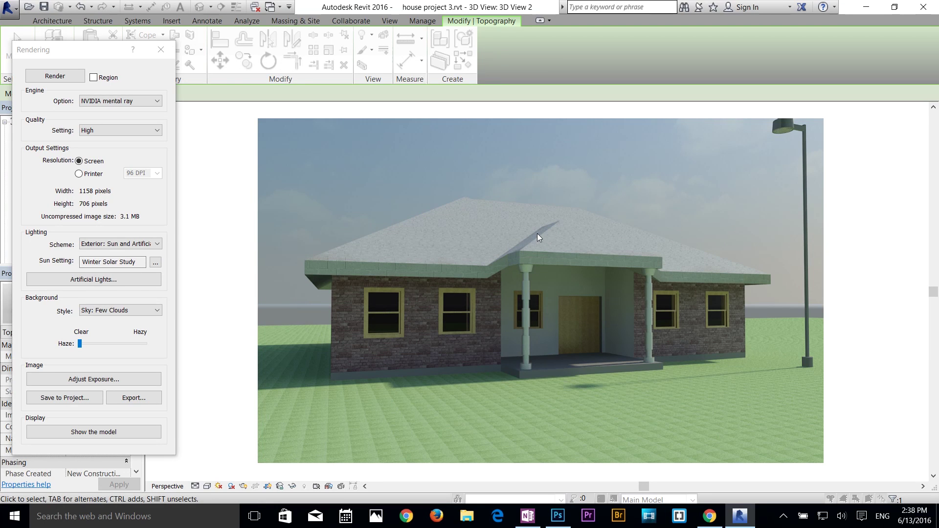
Right-click the finished Winter Solar Study render view and dismiss the context menu
right_click(537, 234)
click(521, 230)
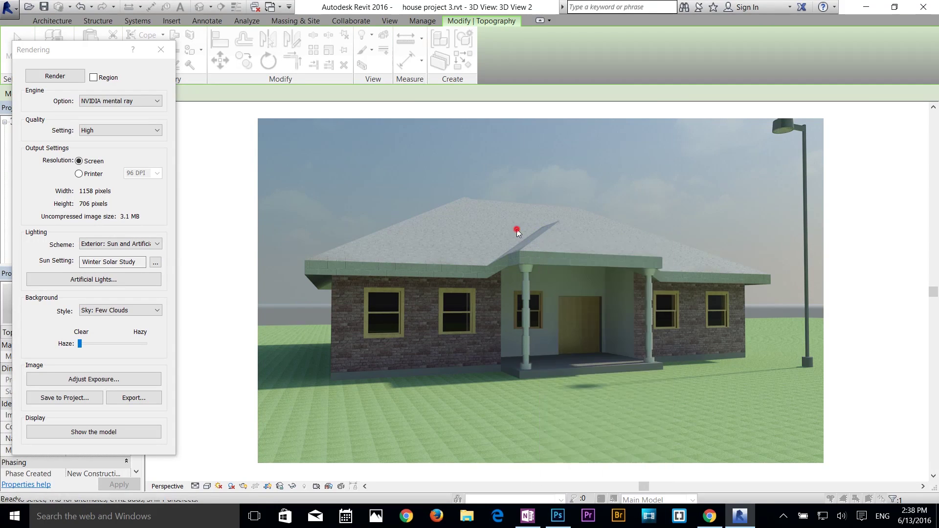